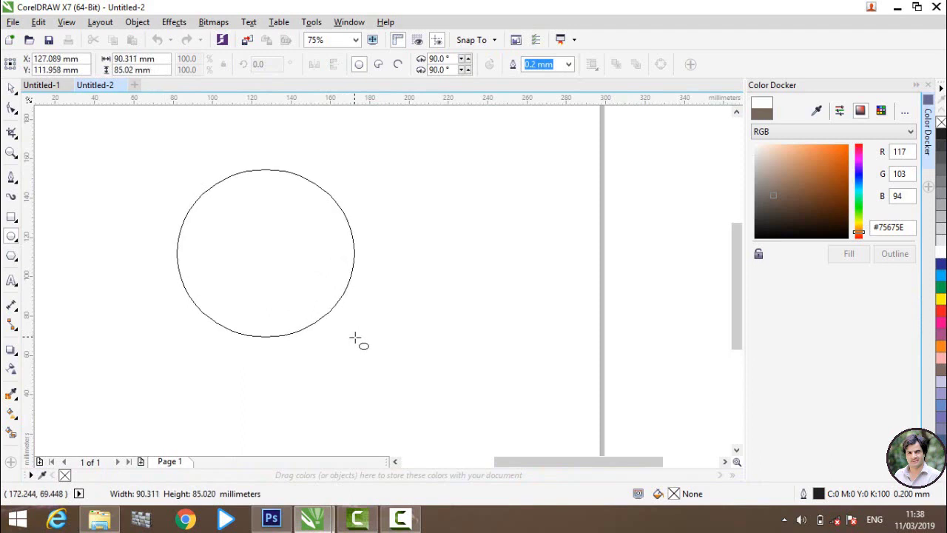
Create a smaller copy of the large circle, about 45.8 mm in diameter, and place it inside near the large circle's lower right edge.
{"action": "key", "text": "space"}
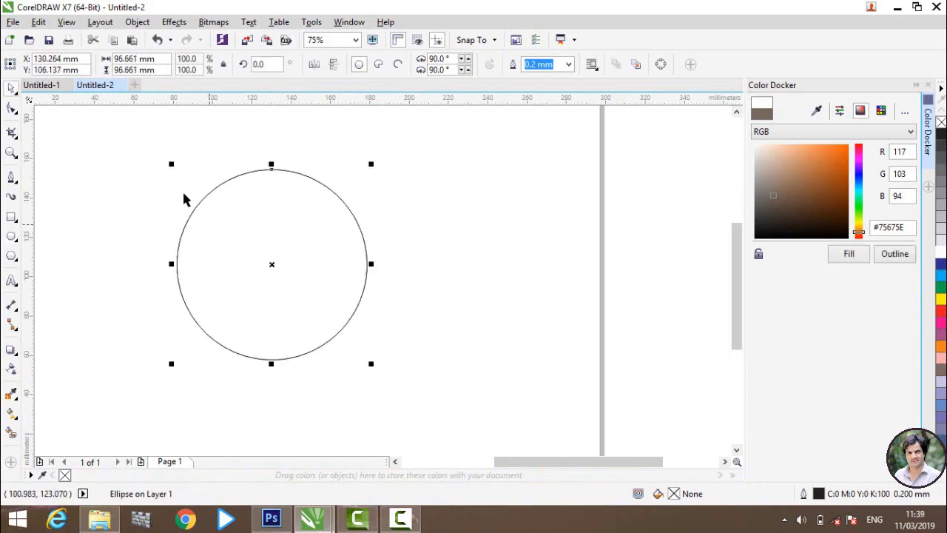
{"action": "left_click_drag", "start_coordinate": [172, 167], "coordinate": [332, 313]}
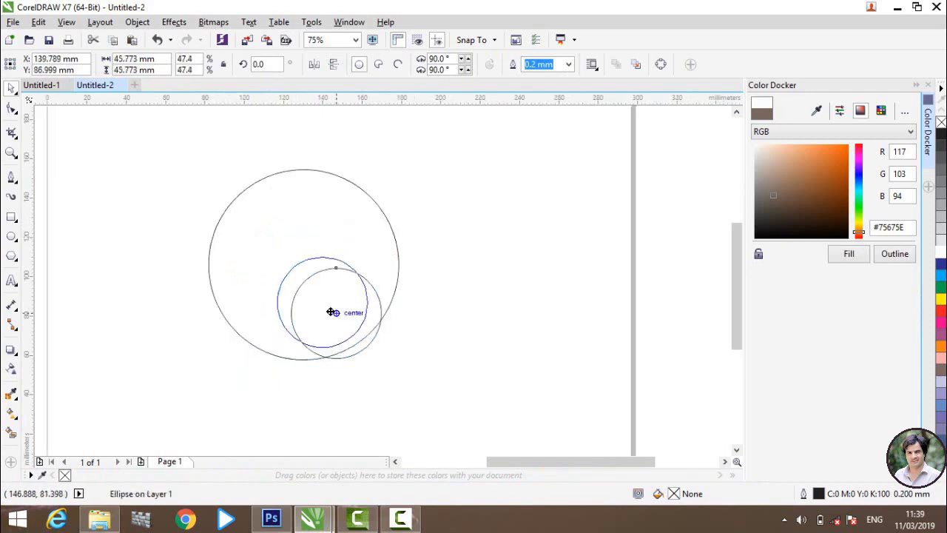
{"action": "left_click", "coordinate": [384, 357]}
{"action": "scroll", "coordinate": [292, 326], "scroll_direction": "up", "scroll_amount": 2}
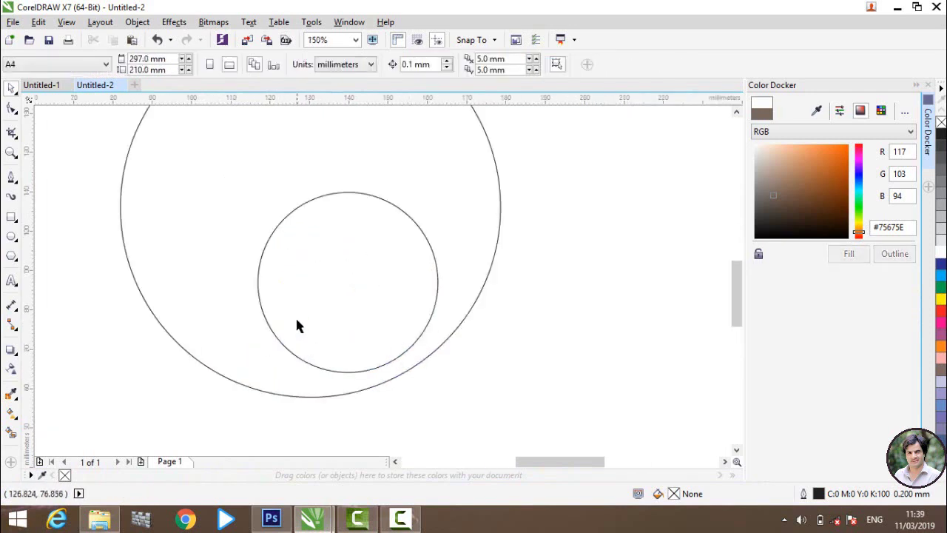
{"action": "left_click_drag", "start_coordinate": [343, 288], "coordinate": [337, 291]}
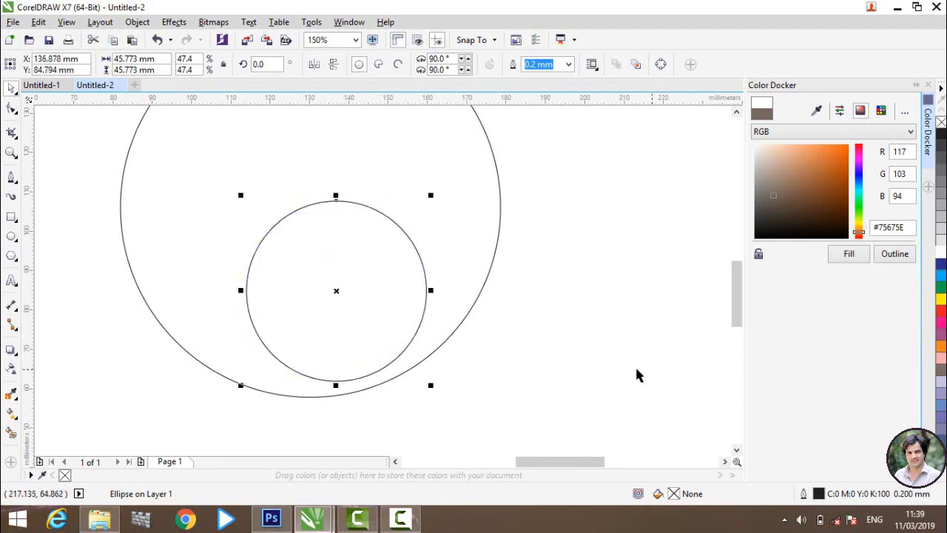
{"action": "left_click", "coordinate": [433, 348]}
{"action": "scroll", "coordinate": [424, 340], "scroll_direction": "down", "scroll_amount": 2}
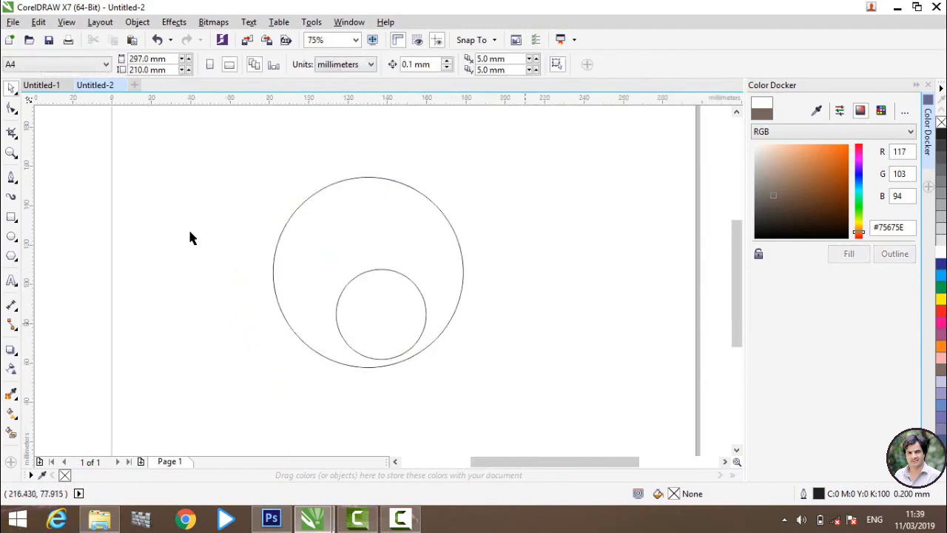
Draw a straight Pen line from the large circle's upper right edge to the small circle's upper left edge.
{"action": "left_click", "coordinate": [14, 181]}
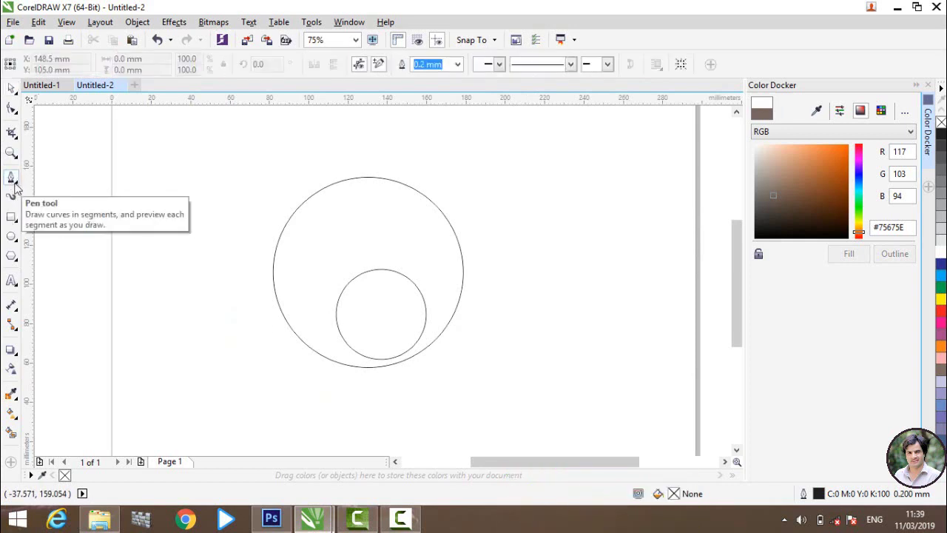
{"action": "right_click", "coordinate": [14, 185]}
{"action": "left_click", "coordinate": [17, 183]}
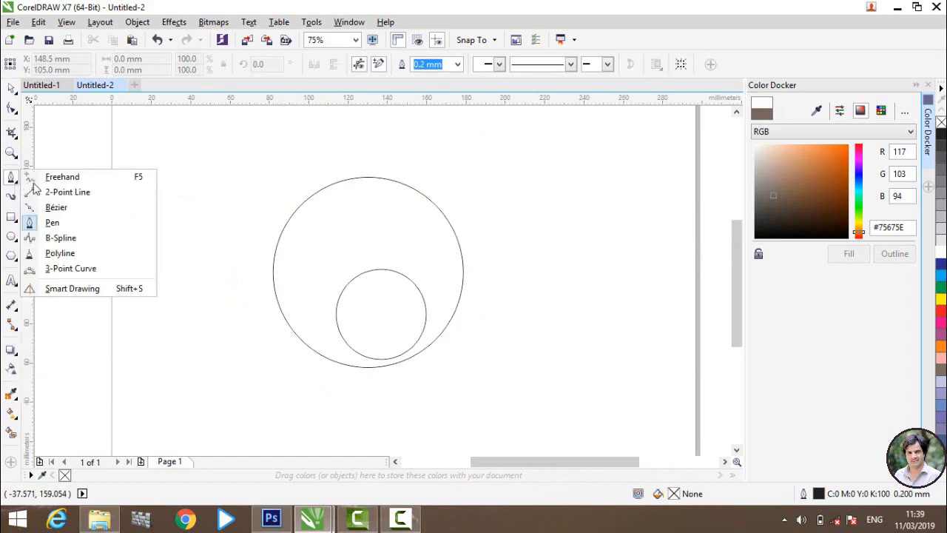
{"action": "left_click", "coordinate": [49, 222]}
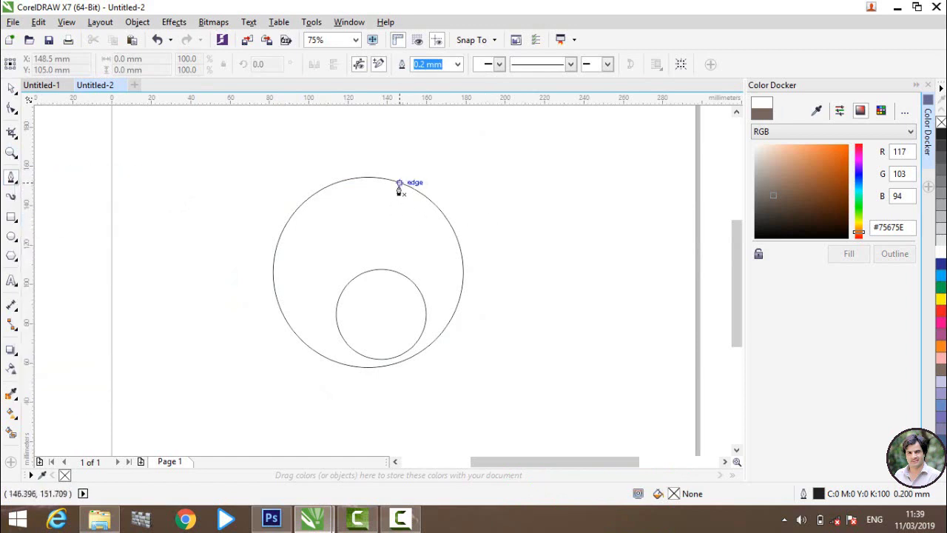
{"action": "left_click", "coordinate": [399, 183]}
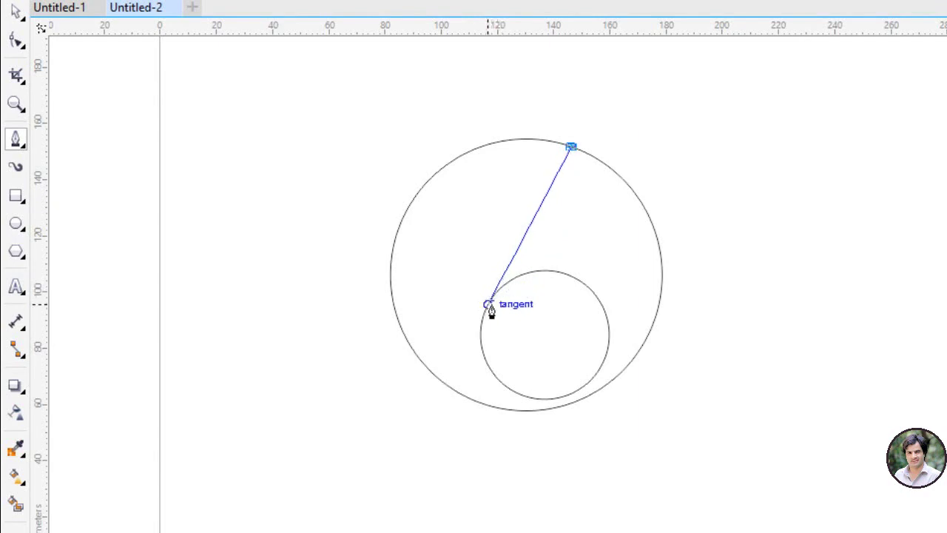
{"action": "left_click", "coordinate": [485, 310]}
{"action": "left_click", "coordinate": [485, 310]}
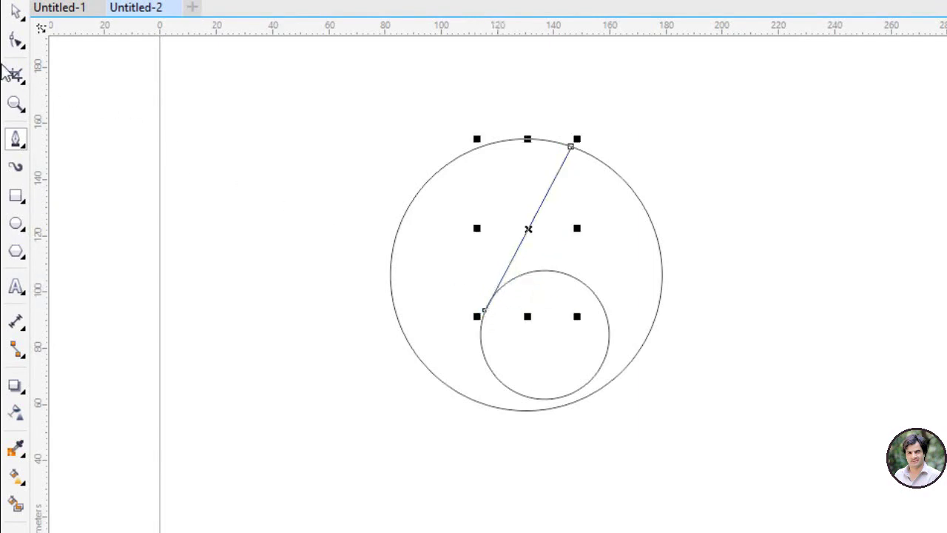
Convert the straight line to a curve and pull its upper control handle outward to the right to bow it.
{"action": "left_click", "coordinate": [16, 41]}
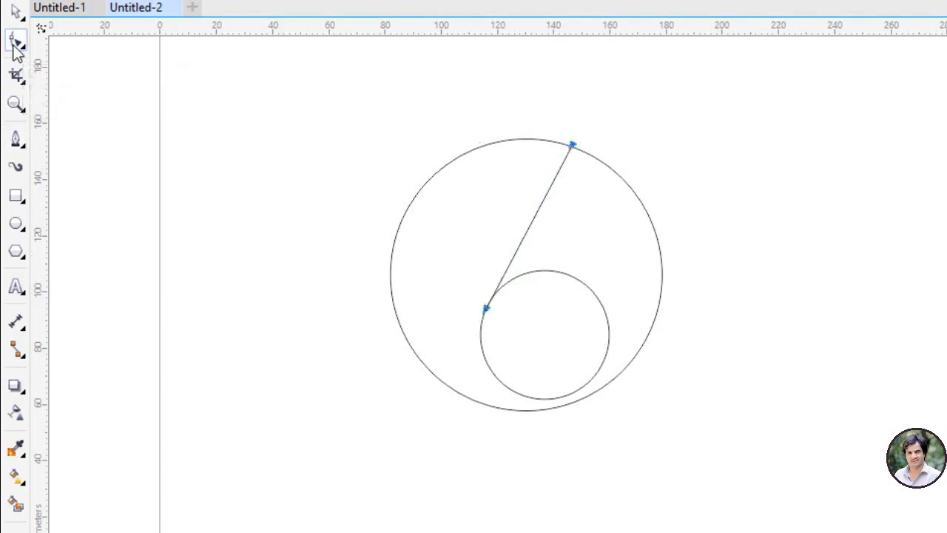
{"action": "left_click", "coordinate": [530, 229]}
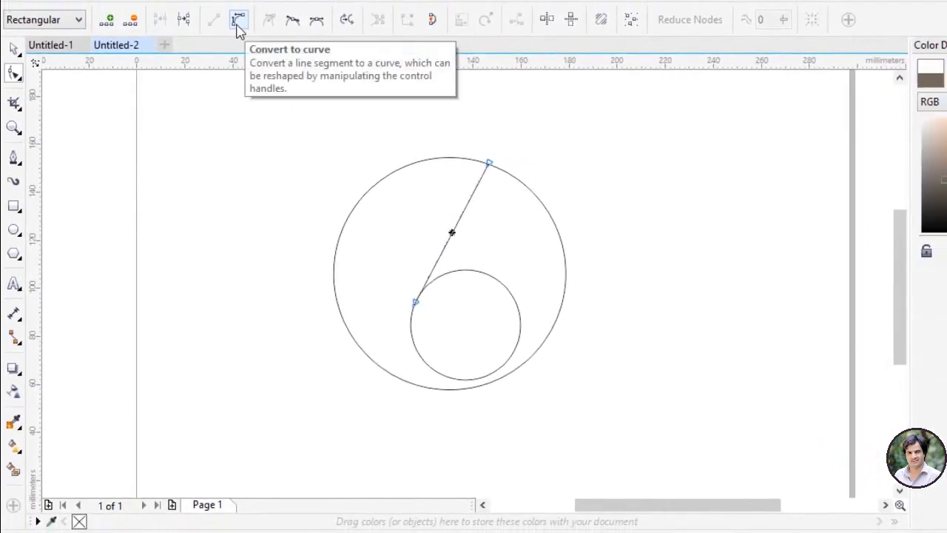
{"action": "left_click", "coordinate": [238, 27]}
{"action": "scroll", "coordinate": [494, 169], "scroll_direction": "up", "scroll_amount": 3}
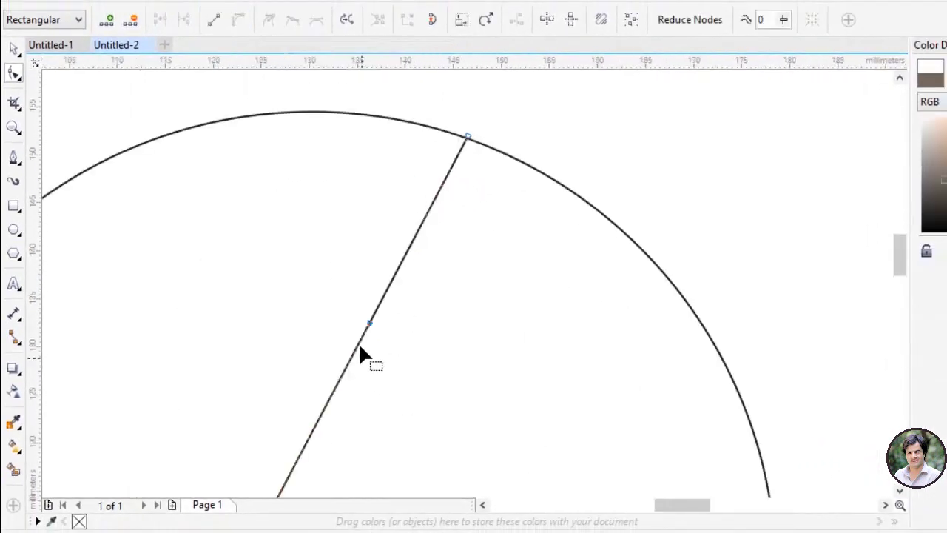
{"action": "left_click_drag", "start_coordinate": [369, 324], "coordinate": [657, 312]}
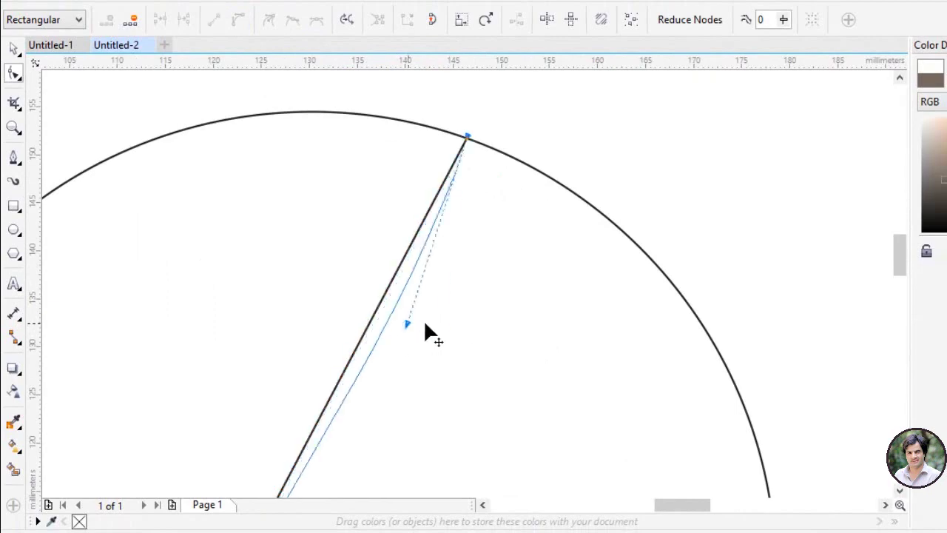
{"action": "left_click_drag", "start_coordinate": [600, 303], "coordinate": [629, 321]}
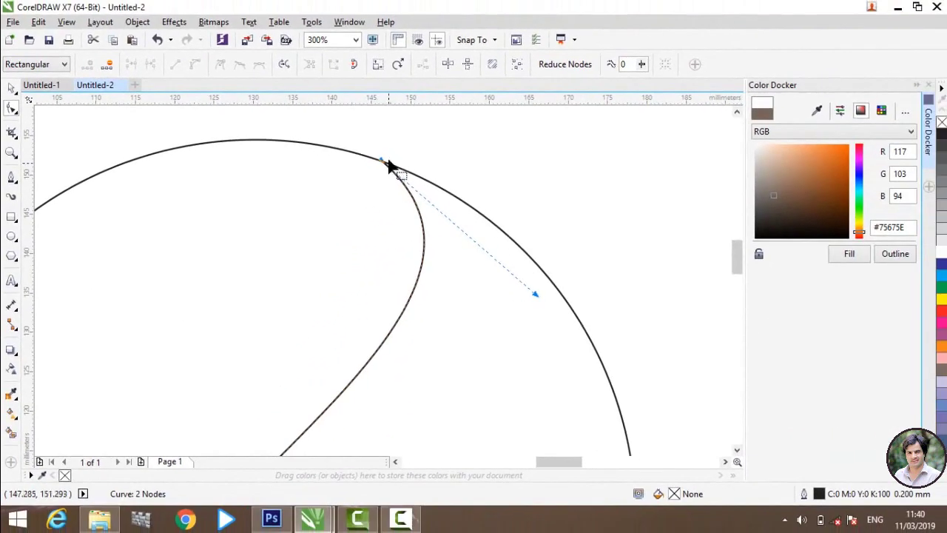
Move the curve's upper end node to the top of the large circle and aim its handle along the circle's edge.
{"action": "left_click_drag", "start_coordinate": [296, 154], "coordinate": [303, 150]}
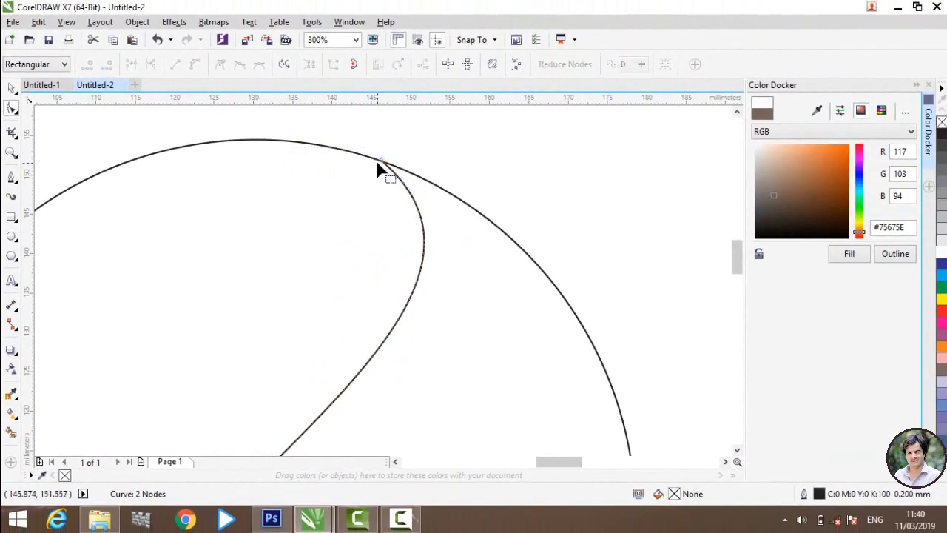
{"action": "left_click_drag", "start_coordinate": [382, 162], "coordinate": [244, 141]}
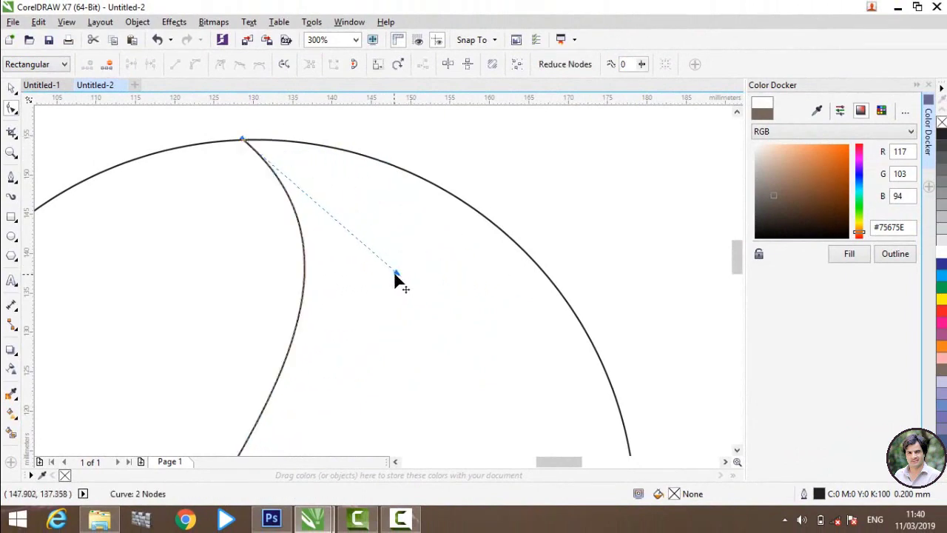
{"action": "left_click_drag", "start_coordinate": [397, 273], "coordinate": [523, 190]}
{"action": "scroll", "coordinate": [307, 184], "scroll_direction": "down", "scroll_amount": 3}
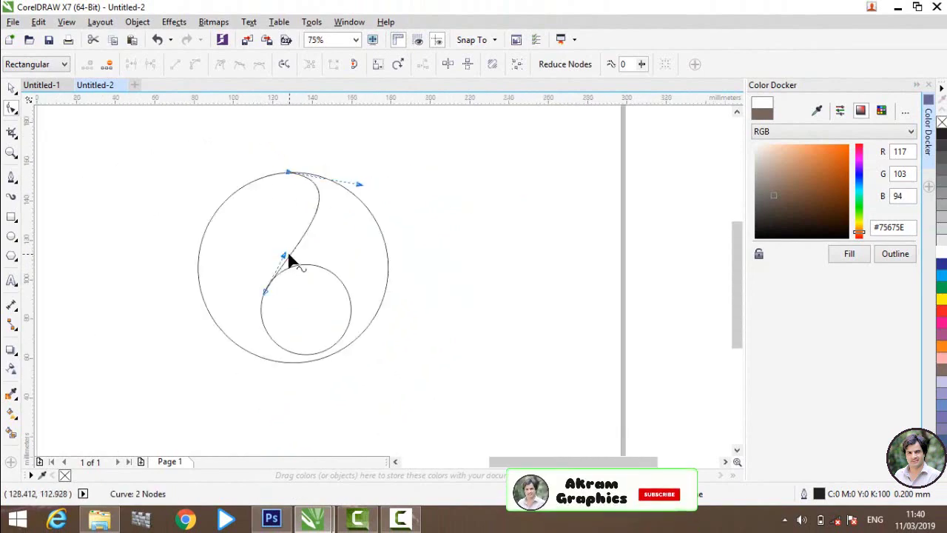
Reshape the curve's lower section, add a node near its middle and move that node downward.
{"action": "left_click_drag", "start_coordinate": [286, 257], "coordinate": [253, 260]}
{"action": "scroll", "coordinate": [359, 285], "scroll_direction": "up", "scroll_amount": 1}
{"action": "double_click", "coordinate": [358, 283]}
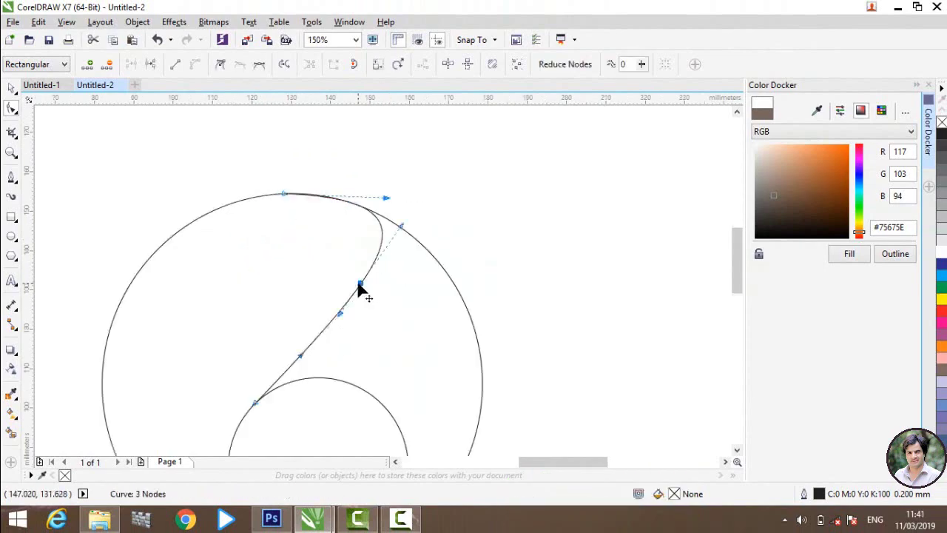
{"action": "left_click_drag", "start_coordinate": [358, 282], "coordinate": [360, 313]}
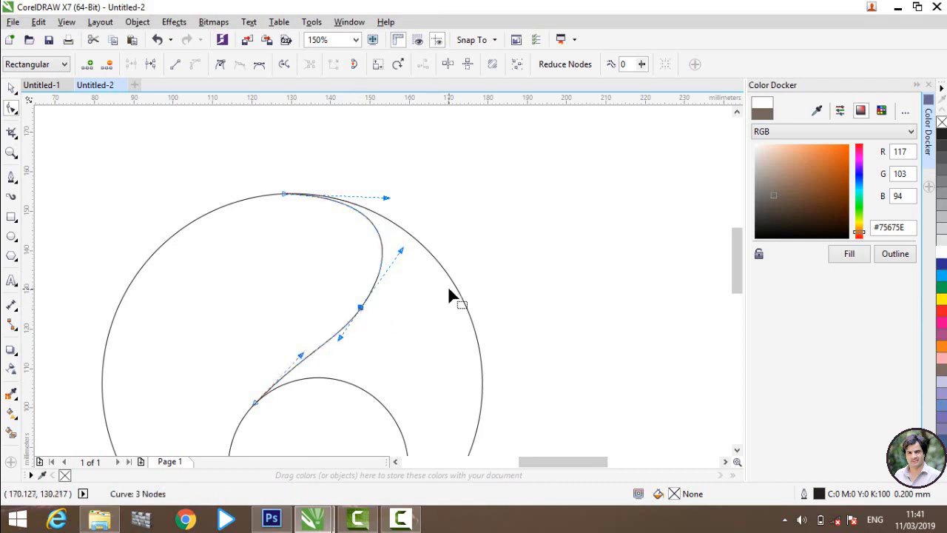
{"action": "scroll", "coordinate": [402, 250], "scroll_direction": "down", "scroll_amount": 1}
{"action": "scroll", "coordinate": [372, 211], "scroll_direction": "down", "scroll_amount": 1}
{"action": "scroll", "coordinate": [390, 235], "scroll_direction": "up", "scroll_amount": 2}
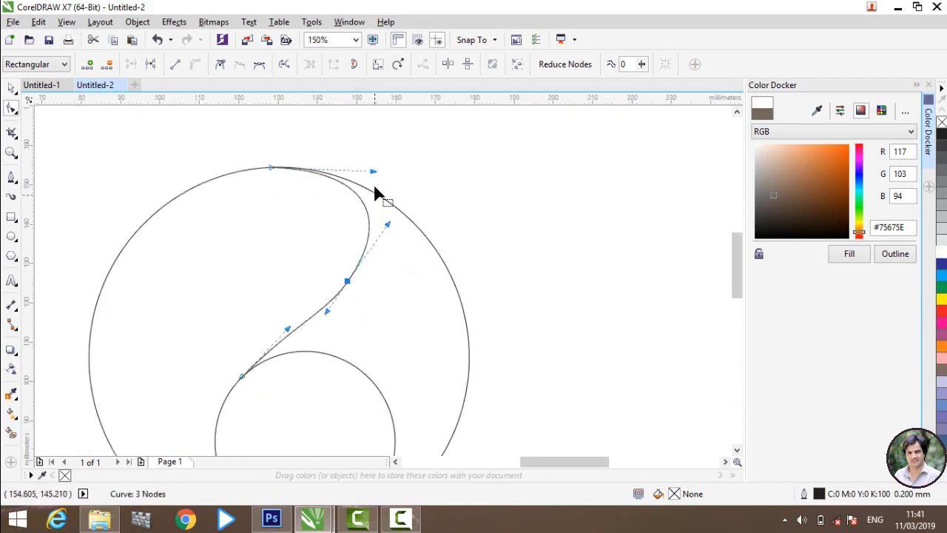
Refine the control handles of the curve's upper section so it leaves the top of the large circle smoothly.
{"action": "mouse_move", "coordinate": [374, 171]}
{"action": "left_mouse_down"}
{"action": "mouse_move", "coordinate": [391, 171]}
{"action": "mouse_move", "coordinate": [384, 167]}
{"action": "left_mouse_up"}
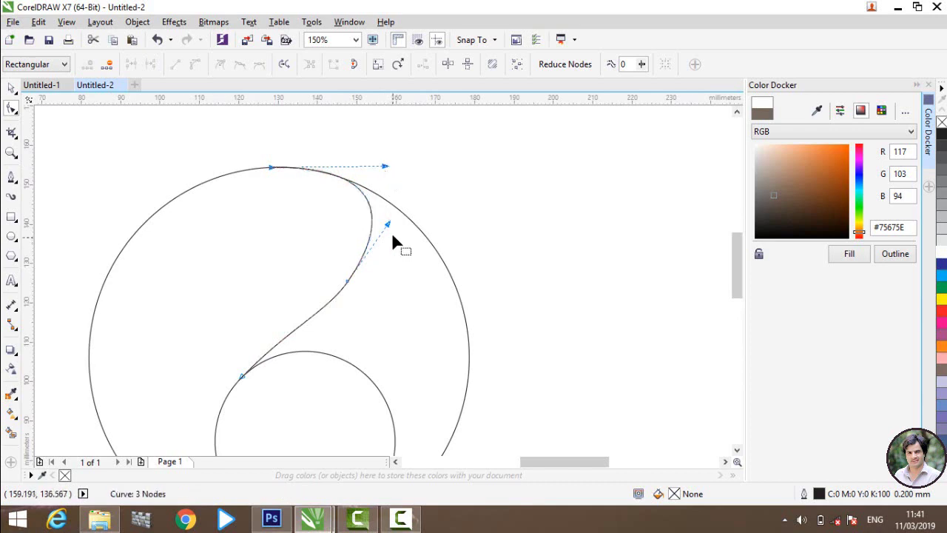
{"action": "scroll", "coordinate": [387, 229], "scroll_direction": "up", "scroll_amount": 1}
{"action": "left_click", "coordinate": [385, 223]}
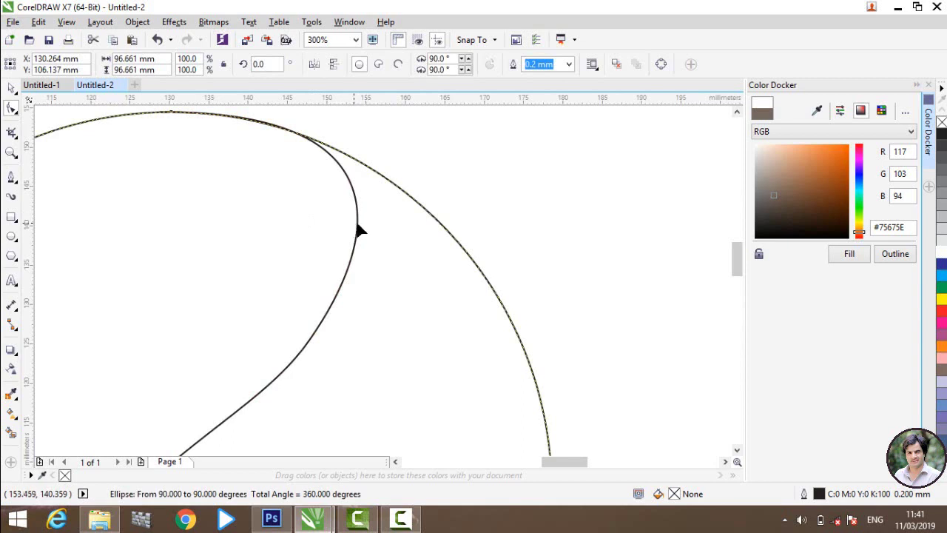
{"action": "left_click", "coordinate": [359, 231]}
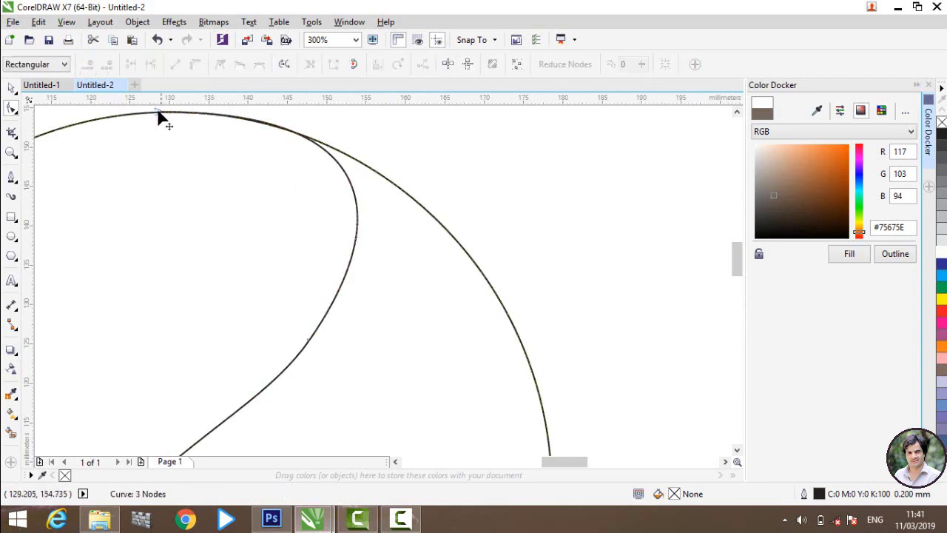
{"action": "left_click_drag", "start_coordinate": [158, 114], "coordinate": [159, 119]}
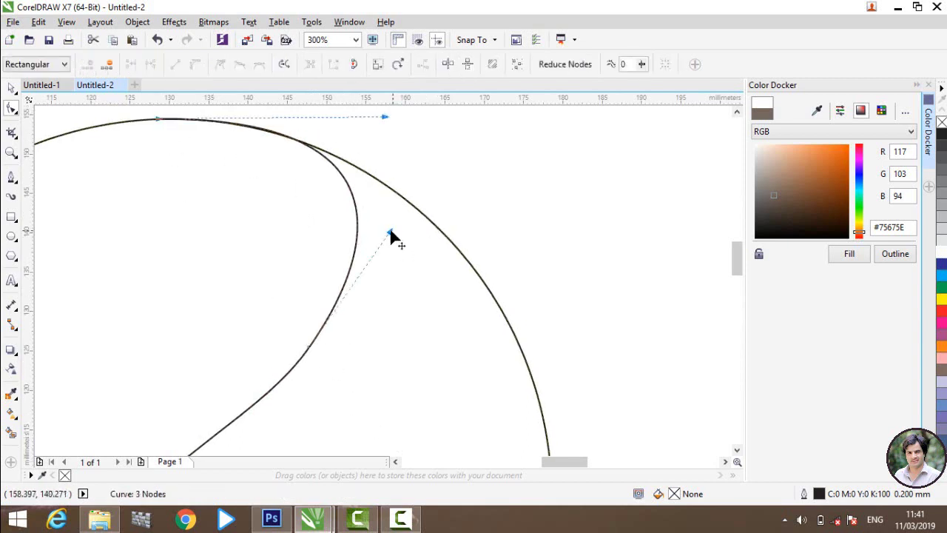
{"action": "mouse_move", "coordinate": [388, 232]}
{"action": "left_mouse_down"}
{"action": "mouse_move", "coordinate": [422, 268]}
{"action": "mouse_move", "coordinate": [412, 244]}
{"action": "mouse_move", "coordinate": [386, 237]}
{"action": "mouse_move", "coordinate": [392, 231]}
{"action": "left_mouse_up"}
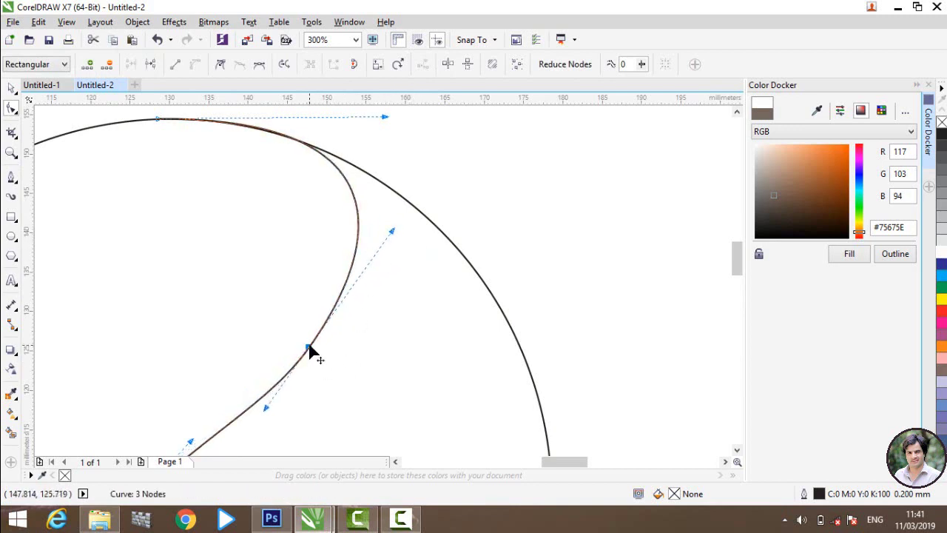
Lower the curve's middle node slightly and tilt its control handles to form a smoother S-shape.
{"action": "left_click_drag", "start_coordinate": [309, 347], "coordinate": [251, 373]}
{"action": "scroll", "coordinate": [282, 387], "scroll_direction": "down", "scroll_amount": 3}
{"action": "scroll", "coordinate": [277, 378], "scroll_direction": "up", "scroll_amount": 3}
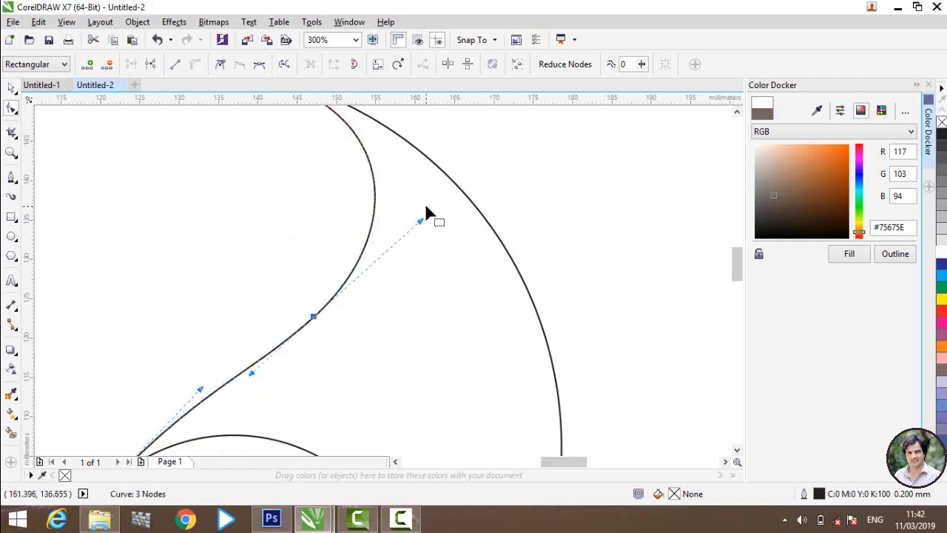
{"action": "left_click_drag", "start_coordinate": [421, 222], "coordinate": [426, 222]}
{"action": "scroll", "coordinate": [342, 299], "scroll_direction": "down", "scroll_amount": 3}
{"action": "left_click", "coordinate": [444, 282]}
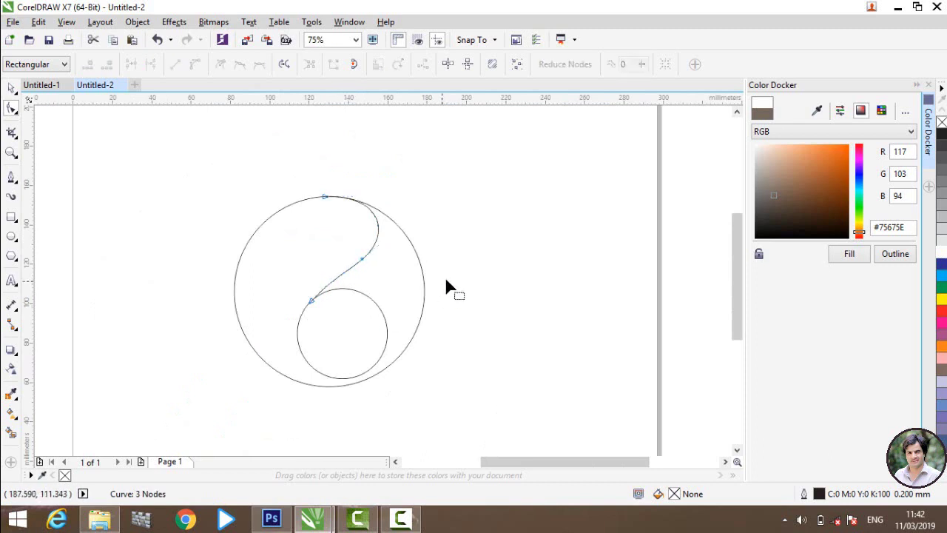
Fine-tune the middle node's position to smooth the curve's lower section, and deselect the curve.
{"action": "scroll", "coordinate": [260, 281], "scroll_direction": "up", "scroll_amount": 3}
{"action": "left_click_drag", "start_coordinate": [255, 280], "coordinate": [252, 293]}
{"action": "scroll", "coordinate": [285, 284], "scroll_direction": "down", "scroll_amount": 2}
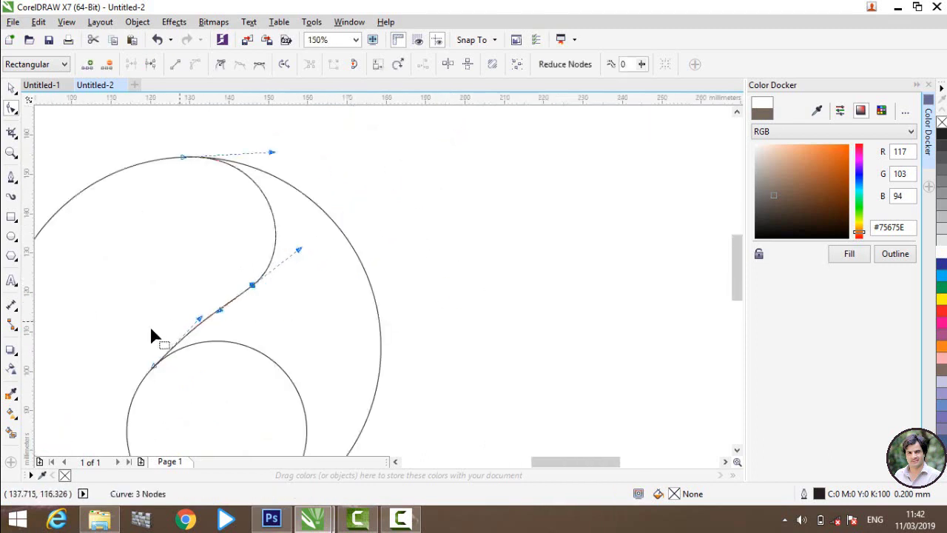
{"action": "left_click", "coordinate": [11, 87]}
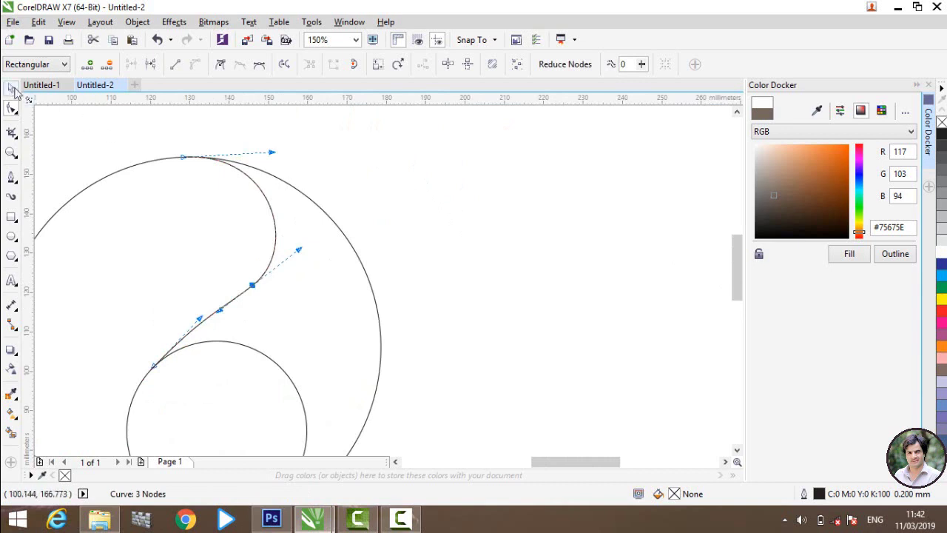
{"action": "left_click", "coordinate": [433, 230]}
Draw a straight Pen line from the large circle's rightmost quadrant point to the lower-right edge of the small circle.
{"action": "scroll", "coordinate": [433, 230], "scroll_direction": "down", "scroll_amount": 2}
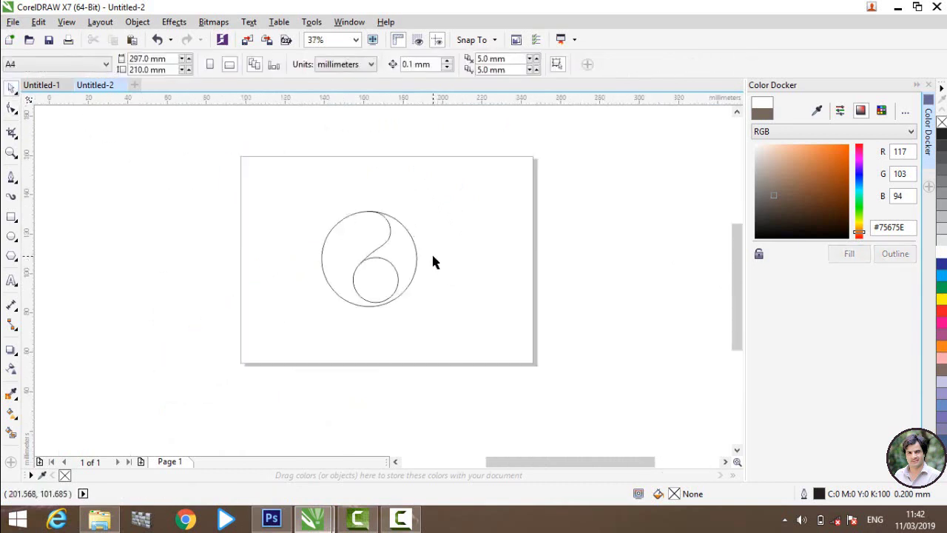
{"action": "scroll", "coordinate": [433, 261], "scroll_direction": "up", "scroll_amount": 1}
{"action": "scroll", "coordinate": [328, 363], "scroll_direction": "up", "scroll_amount": 1}
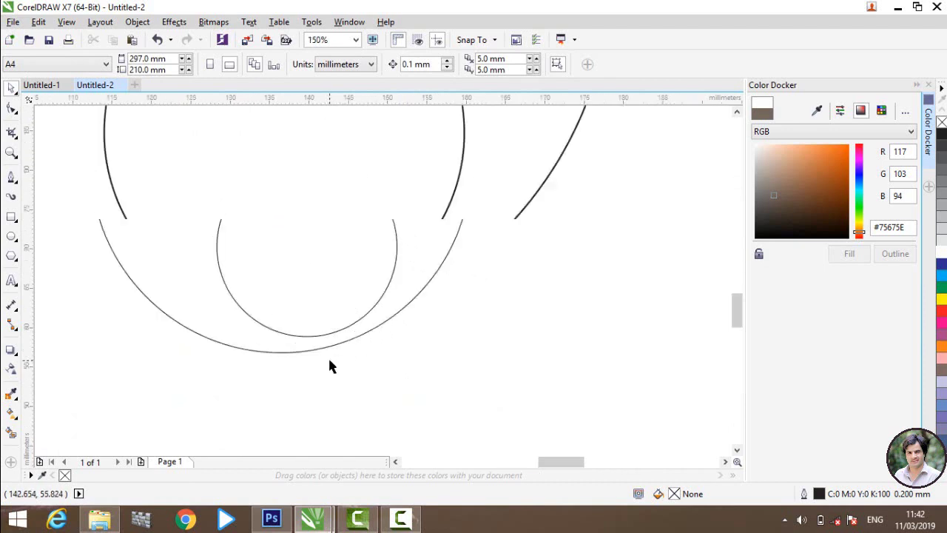
{"action": "scroll", "coordinate": [277, 342], "scroll_direction": "up", "scroll_amount": 1}
{"action": "scroll", "coordinate": [103, 350], "scroll_direction": "down", "scroll_amount": 2}
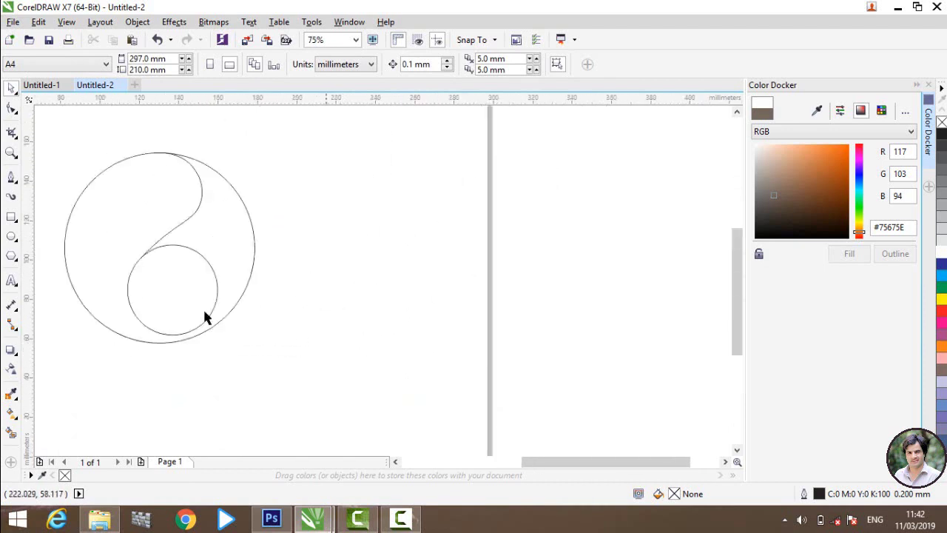
{"action": "left_click", "coordinate": [11, 177]}
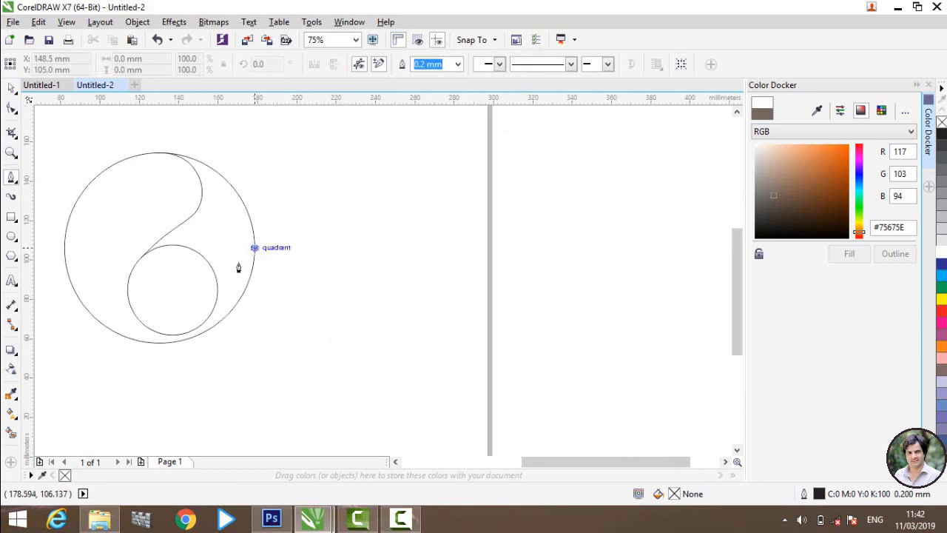
{"action": "left_click", "coordinate": [254, 247]}
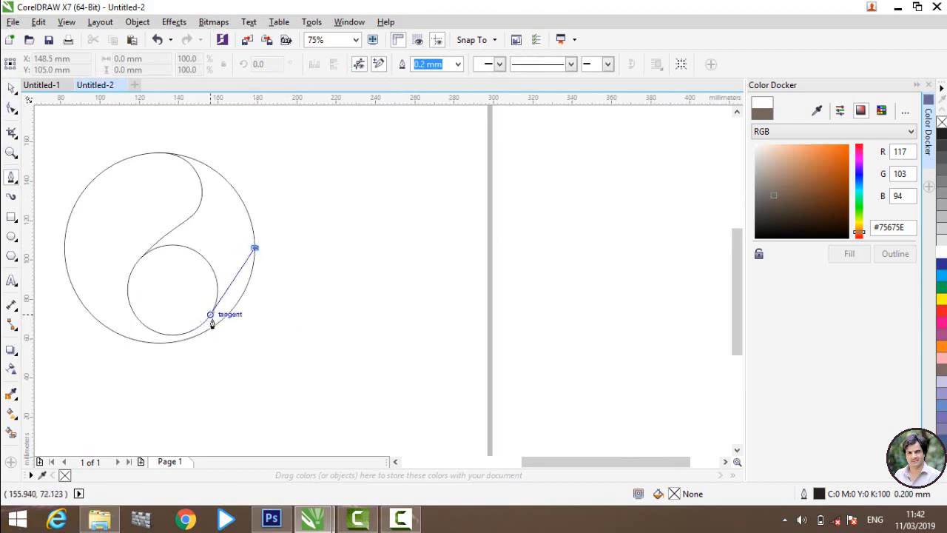
{"action": "left_click", "coordinate": [211, 317]}
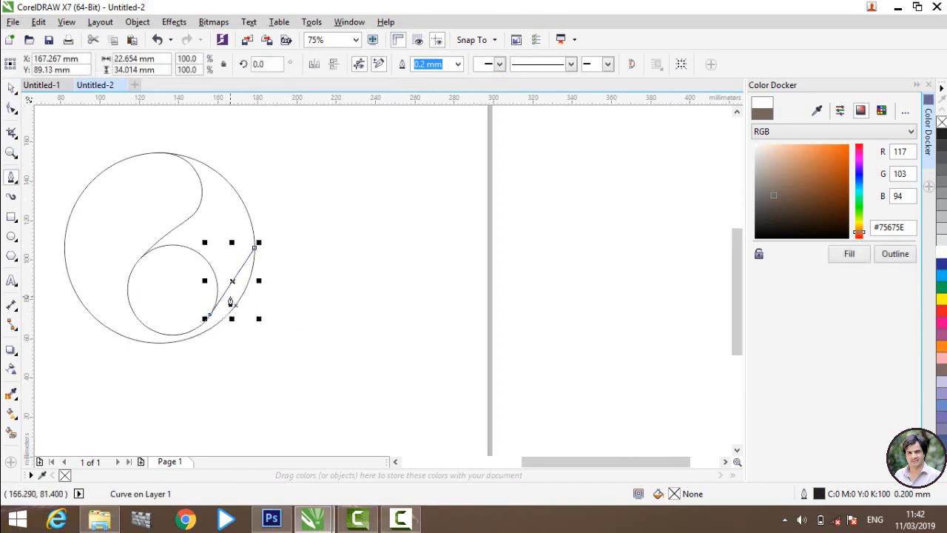
Add a node at the middle of the new line and convert its segment to a curve.
{"action": "left_click", "coordinate": [11, 108]}
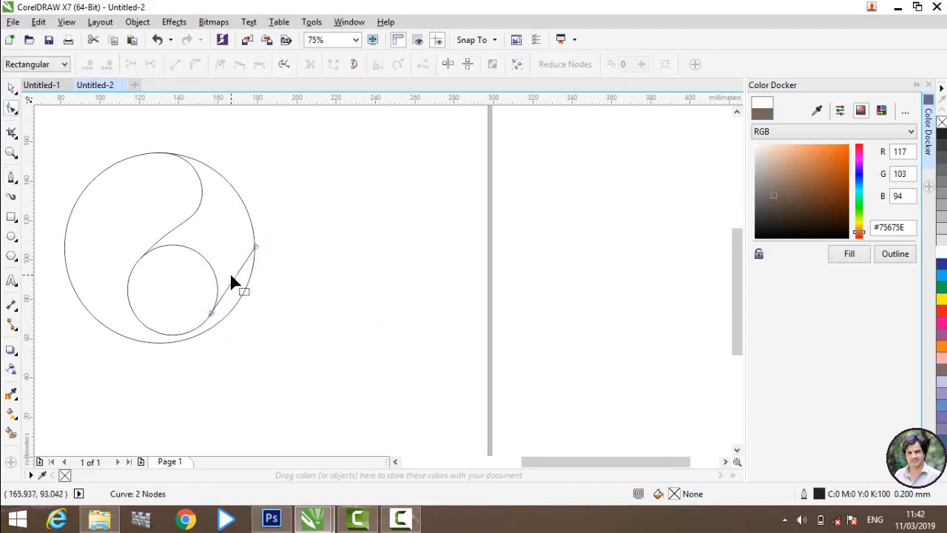
{"action": "left_click", "coordinate": [230, 275]}
{"action": "left_click", "coordinate": [231, 276]}
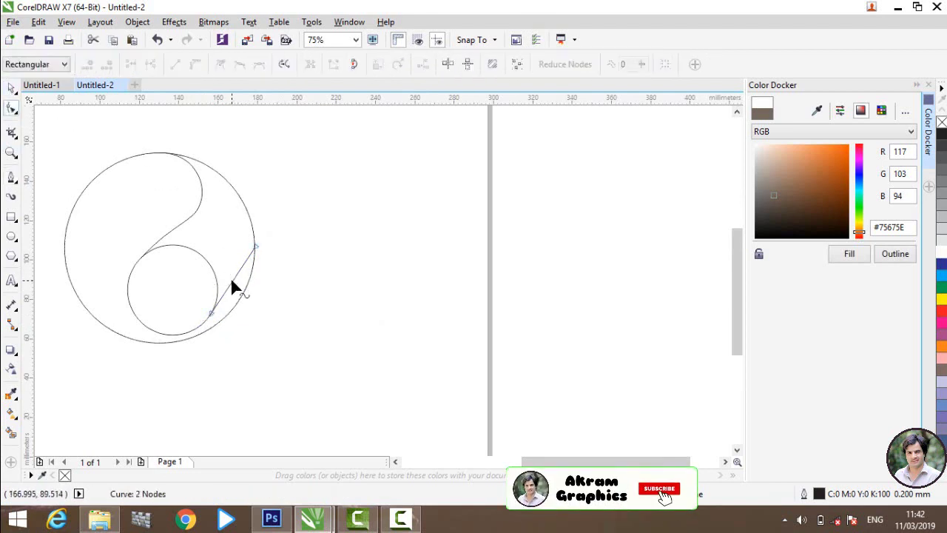
{"action": "double_click", "coordinate": [231, 281]}
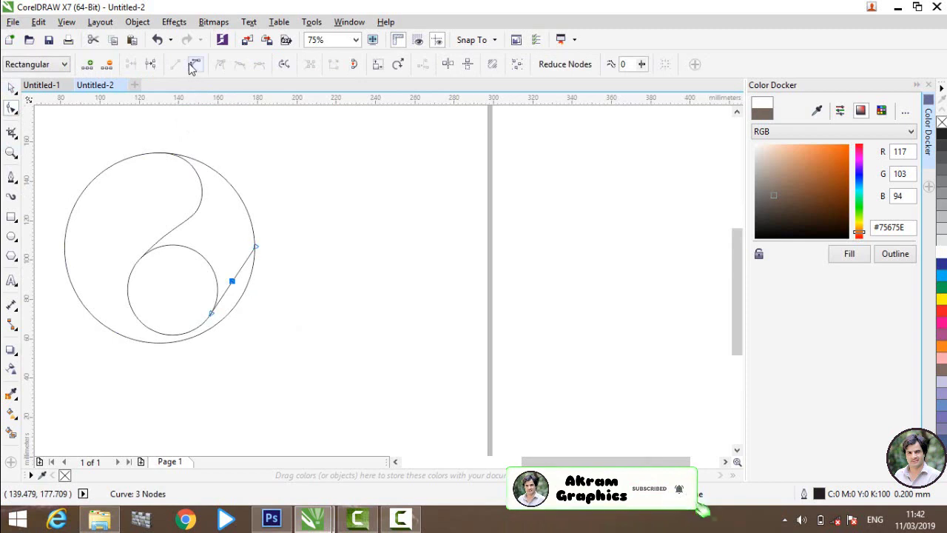
{"action": "left_click", "coordinate": [192, 67]}
Bend the line's upper section upward with its control handle, shift the middle node toward the small circle, and delete that node.
{"action": "scroll", "coordinate": [224, 259], "scroll_direction": "up", "scroll_amount": 2}
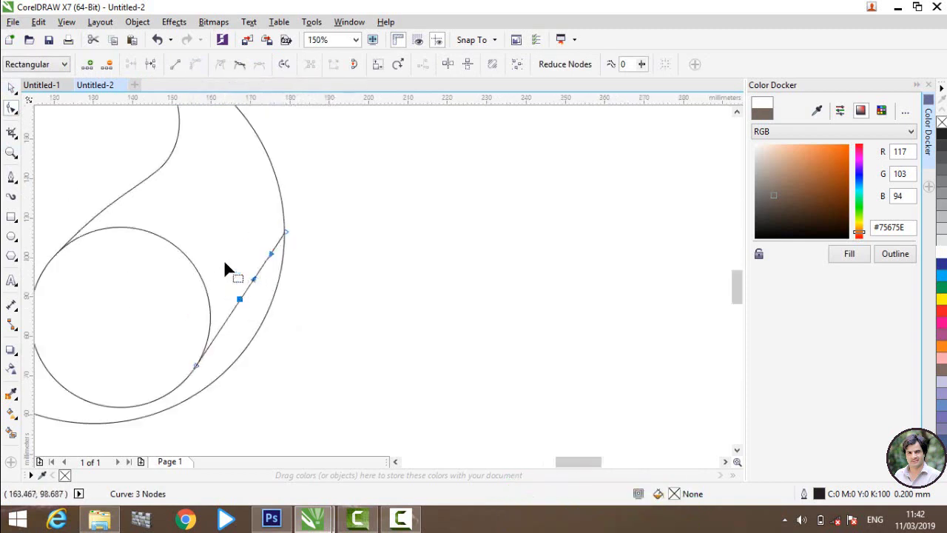
{"action": "scroll", "coordinate": [225, 264], "scroll_direction": "up", "scroll_amount": 2}
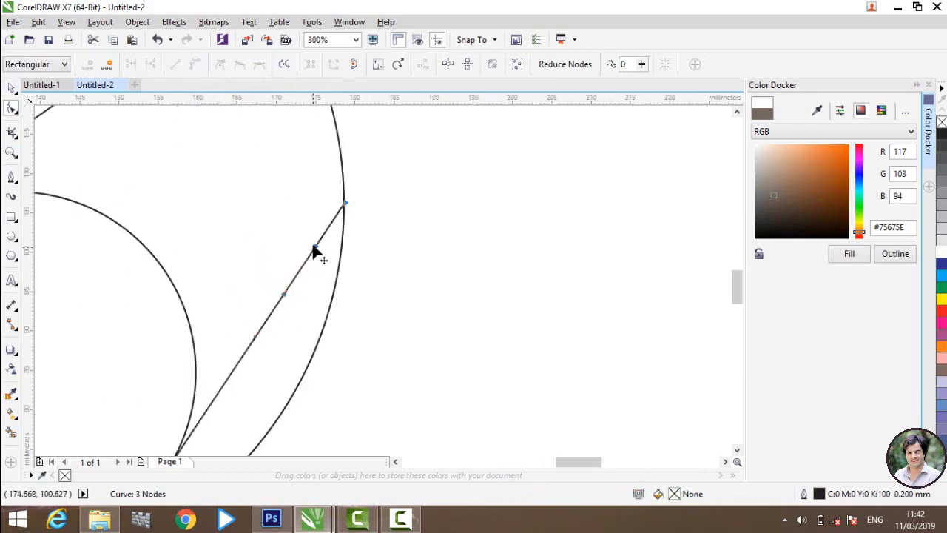
{"action": "left_click_drag", "start_coordinate": [313, 250], "coordinate": [282, 164]}
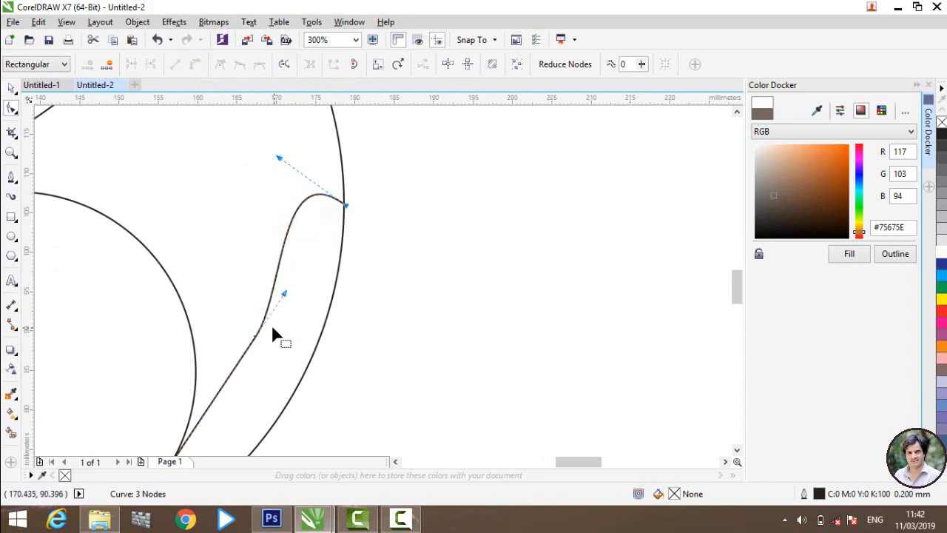
{"action": "left_click_drag", "start_coordinate": [256, 341], "coordinate": [200, 321]}
{"action": "left_click", "coordinate": [204, 327]}
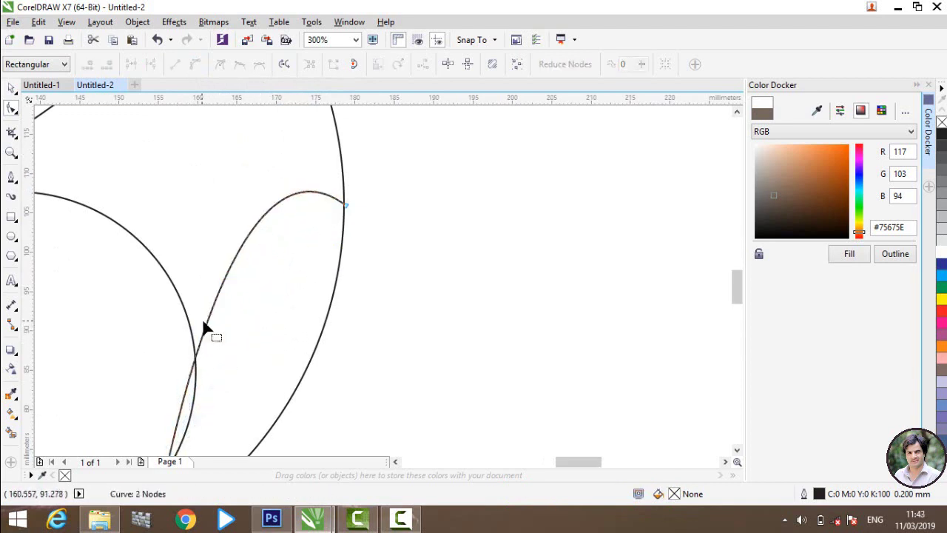
Lower the curve's outer end node along the large circle's edge, adjust the bend slightly, and deselect the curve.
{"action": "left_click", "coordinate": [347, 203]}
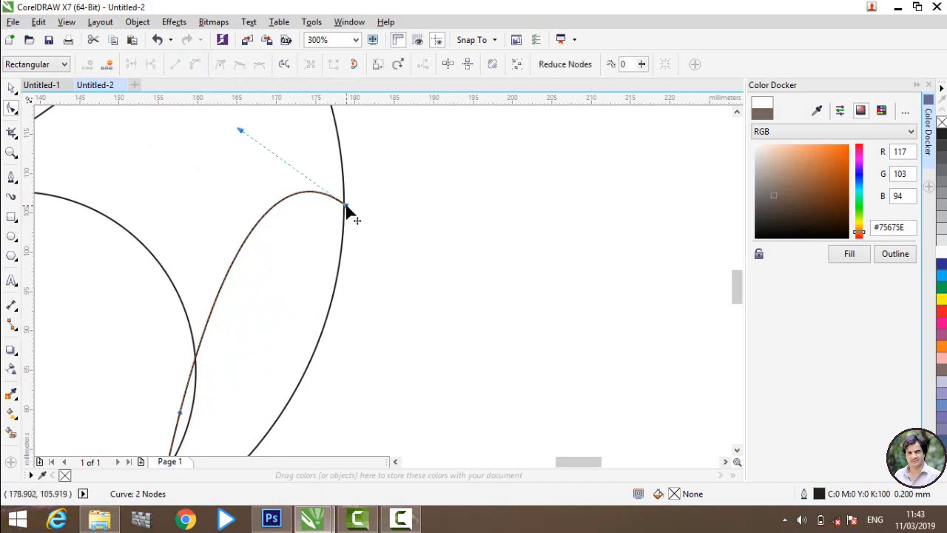
{"action": "scroll", "coordinate": [259, 247], "scroll_direction": "down", "scroll_amount": 5}
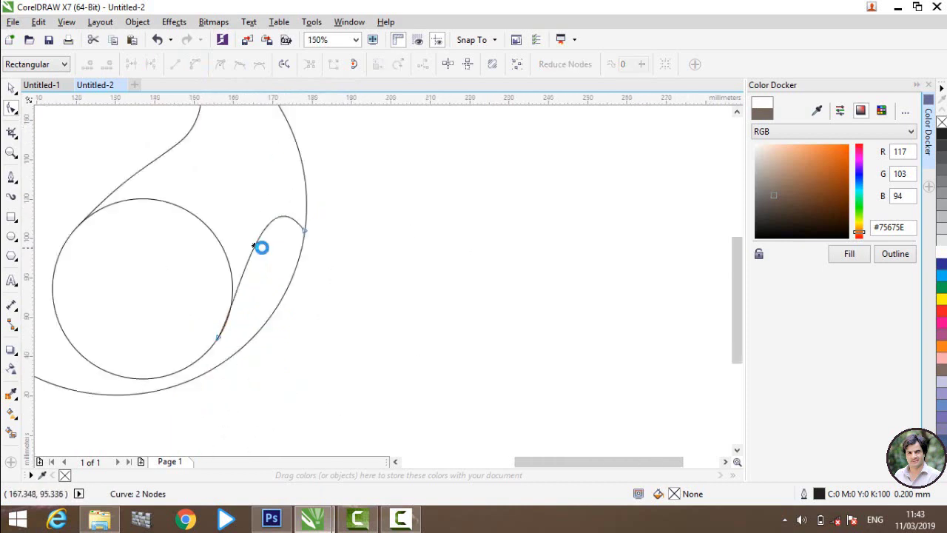
{"action": "scroll", "coordinate": [252, 259], "scroll_direction": "up", "scroll_amount": 2}
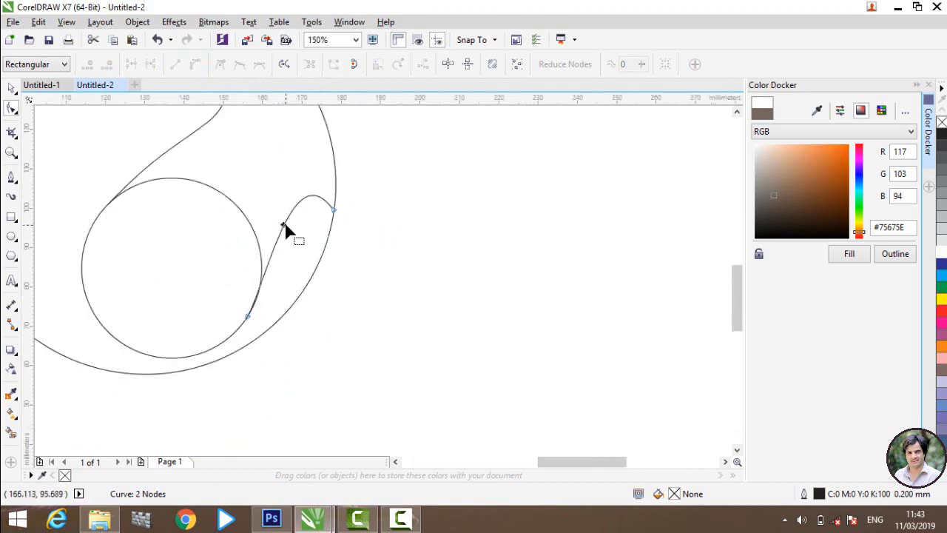
{"action": "mouse_move", "coordinate": [283, 224]}
{"action": "left_mouse_down"}
{"action": "mouse_move", "coordinate": [304, 220]}
{"action": "mouse_move", "coordinate": [272, 221]}
{"action": "mouse_move", "coordinate": [287, 222]}
{"action": "left_mouse_up"}
{"action": "left_click", "coordinate": [286, 222]}
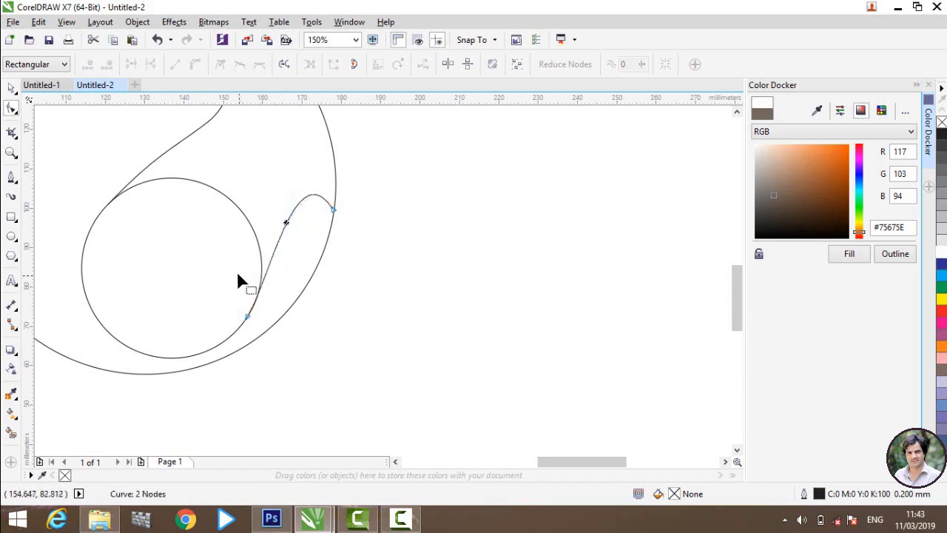
{"action": "left_click", "coordinate": [12, 88]}
{"action": "left_click", "coordinate": [462, 222]}
{"action": "scroll", "coordinate": [462, 222], "scroll_direction": "down", "scroll_amount": 1}
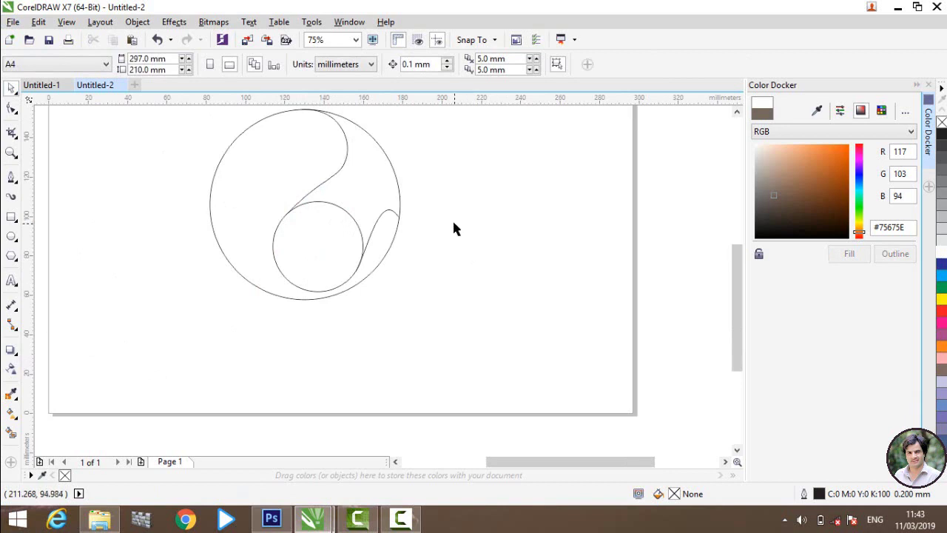
Try to fill the area between the large circle and the small circle with the Smart Fill tool, and undo the fill.
{"action": "left_click", "coordinate": [12, 177]}
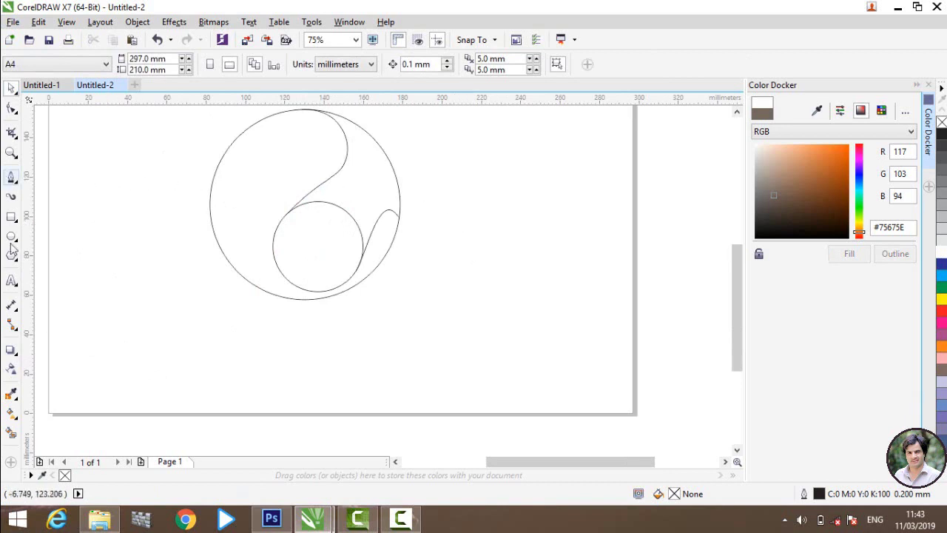
{"action": "left_click", "coordinate": [11, 435]}
{"action": "left_click", "coordinate": [242, 184]}
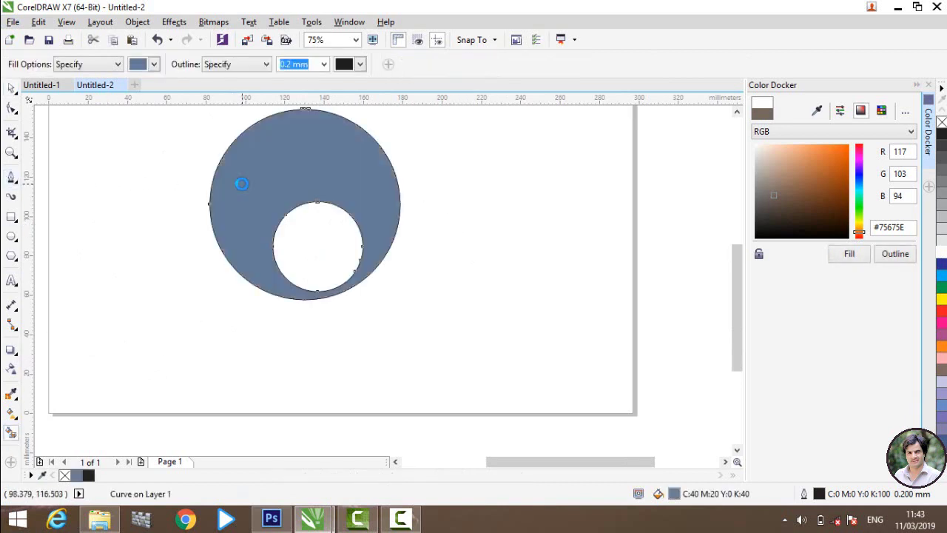
{"action": "key", "text": "ctrl+z"}
{"action": "key", "text": "space"}
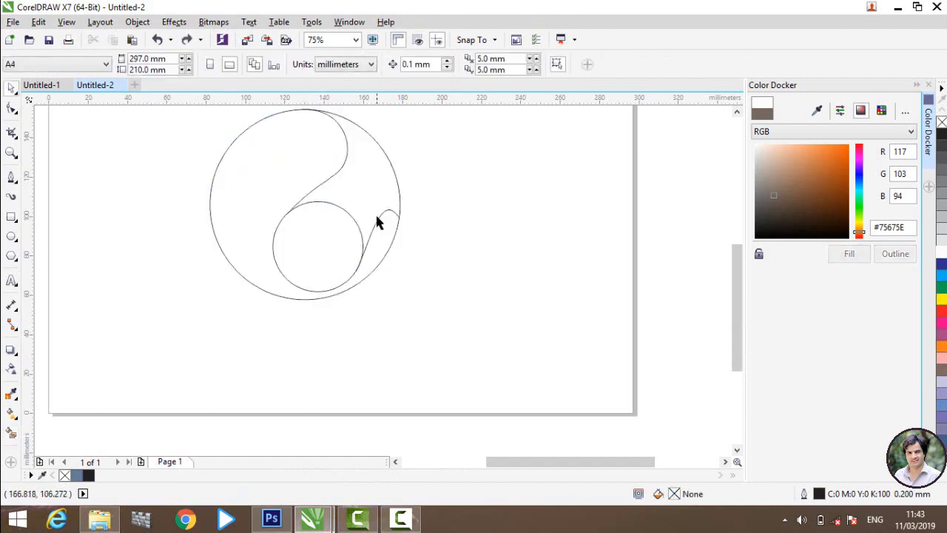
Move the end node of the short curve outward onto the large circle's outline to close the gap.
{"action": "left_click", "coordinate": [392, 215]}
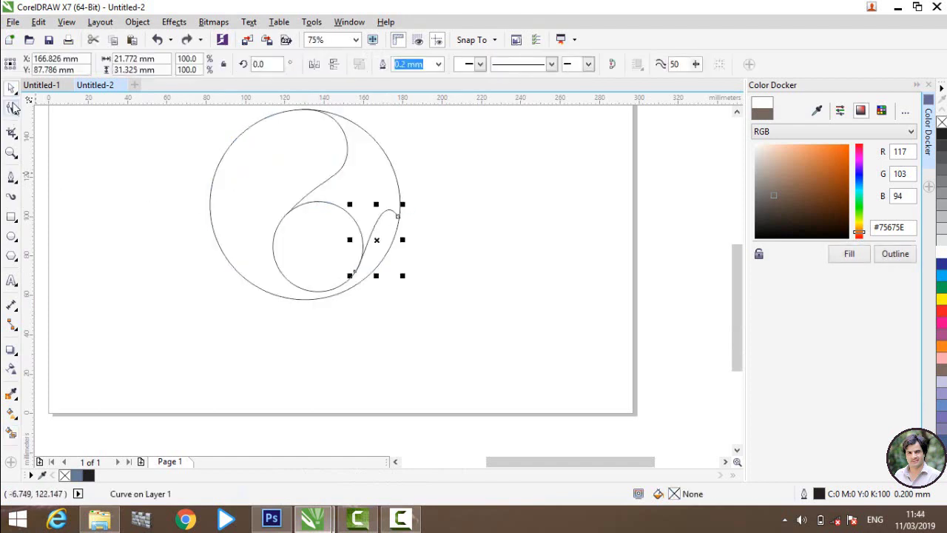
{"action": "left_click", "coordinate": [13, 108]}
{"action": "scroll", "coordinate": [378, 196], "scroll_direction": "up", "scroll_amount": 5}
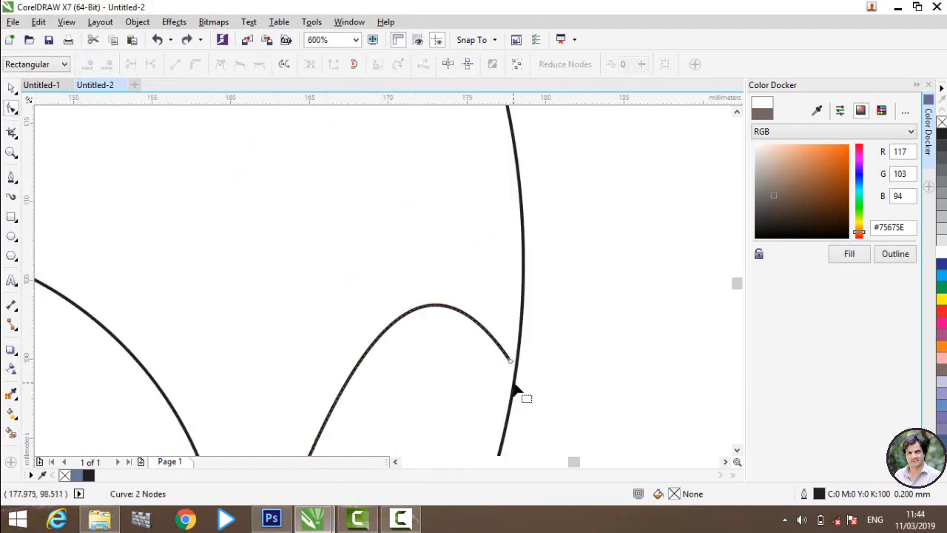
{"action": "scroll", "coordinate": [515, 390], "scroll_direction": "up", "scroll_amount": 5}
{"action": "scroll", "coordinate": [490, 321], "scroll_direction": "down", "scroll_amount": 2}
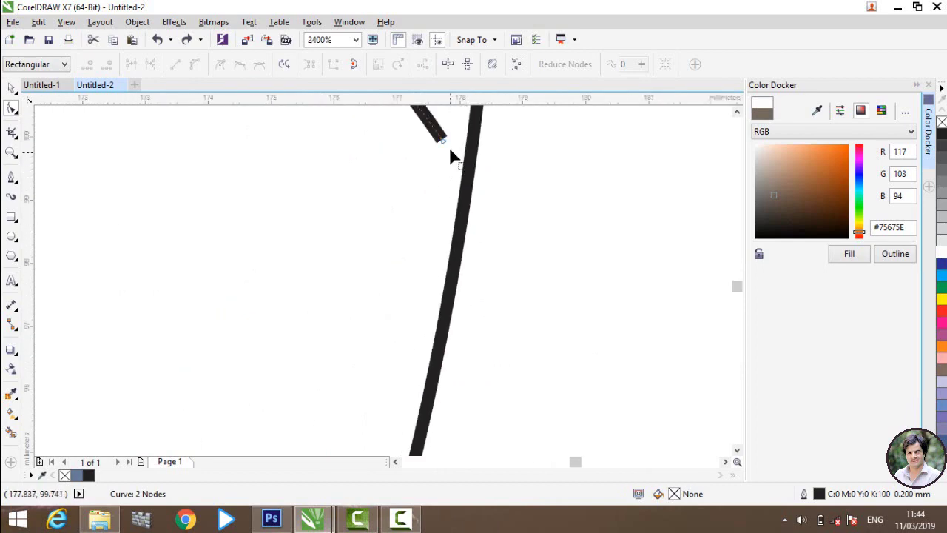
{"action": "left_click_drag", "start_coordinate": [442, 145], "coordinate": [476, 180]}
Check the short curve's lower end node against the small circle's outline and keep it snapped in place.
{"action": "scroll", "coordinate": [462, 170], "scroll_direction": "down", "scroll_amount": 3}
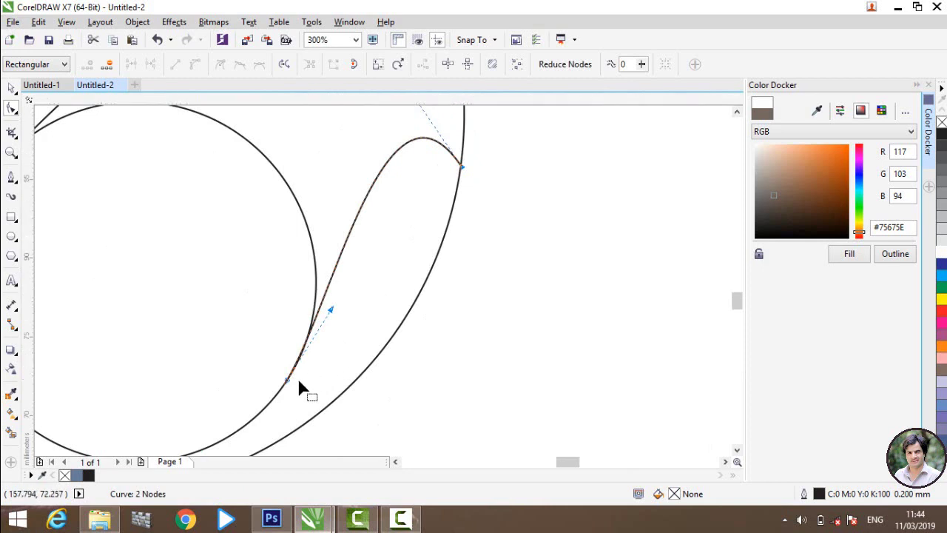
{"action": "scroll", "coordinate": [298, 378], "scroll_direction": "up", "scroll_amount": 3}
{"action": "scroll", "coordinate": [170, 378], "scroll_direction": "down", "scroll_amount": 3}
{"action": "scroll", "coordinate": [194, 377], "scroll_direction": "up", "scroll_amount": 4}
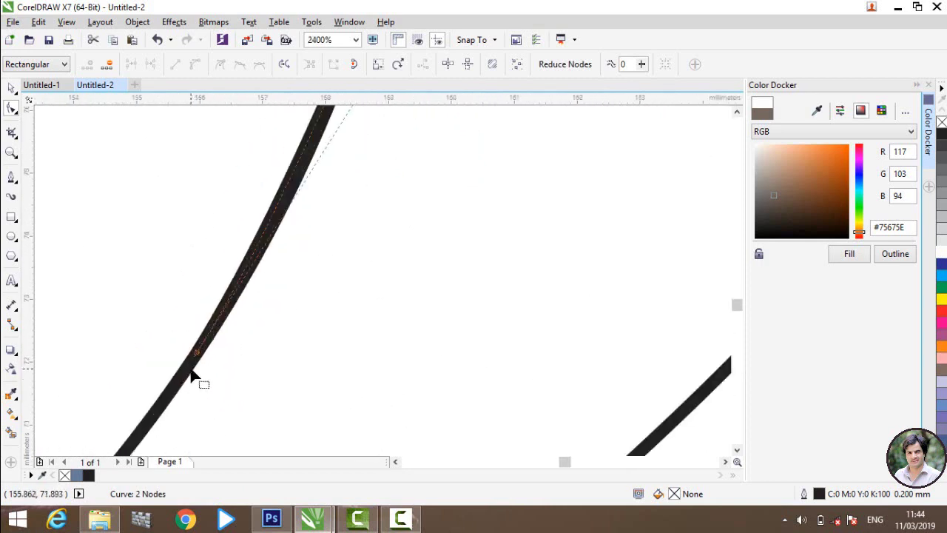
{"action": "left_click_drag", "start_coordinate": [231, 253], "coordinate": [232, 255]}
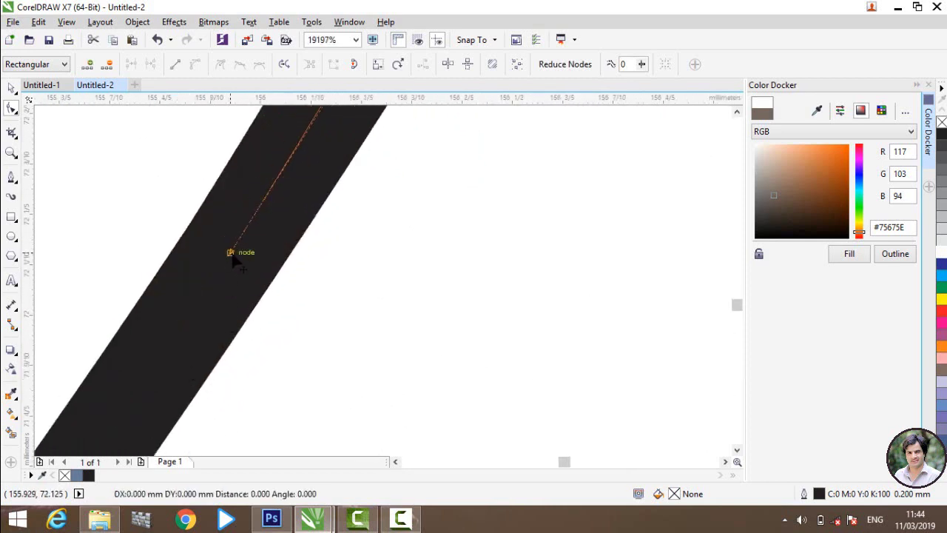
{"action": "scroll", "coordinate": [236, 260], "scroll_direction": "down", "scroll_amount": 7}
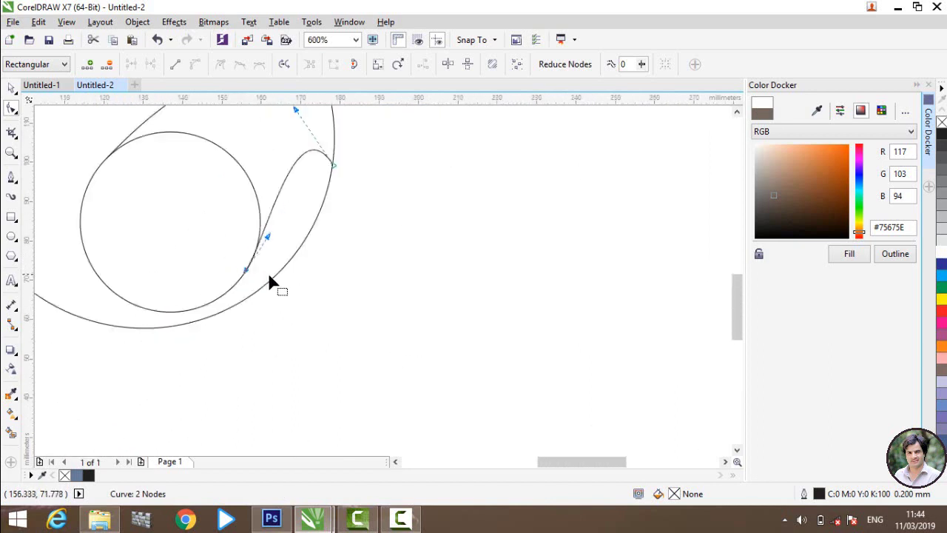
Check whether the long curve's upper end node lies on the large circle's outline.
{"action": "scroll", "coordinate": [271, 278], "scroll_direction": "down", "scroll_amount": 3}
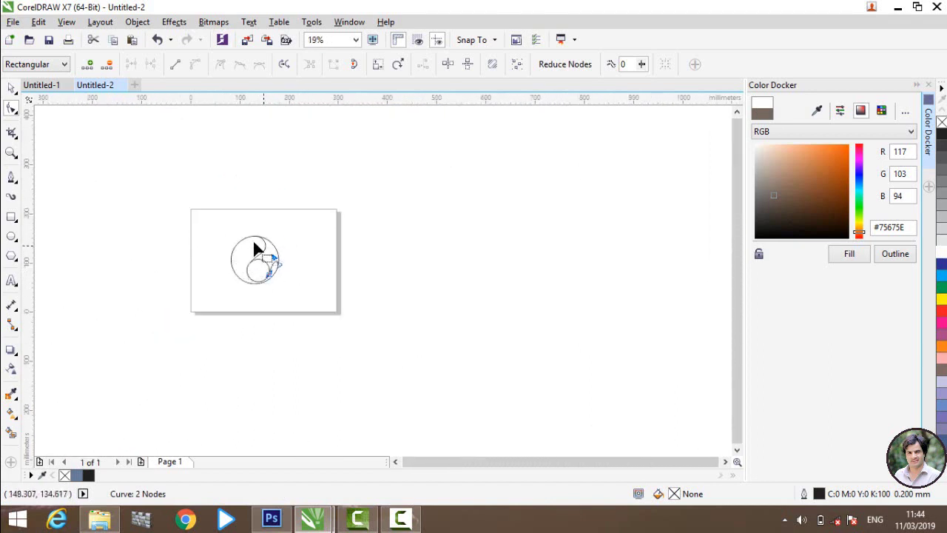
{"action": "scroll", "coordinate": [254, 244], "scroll_direction": "up", "scroll_amount": 6}
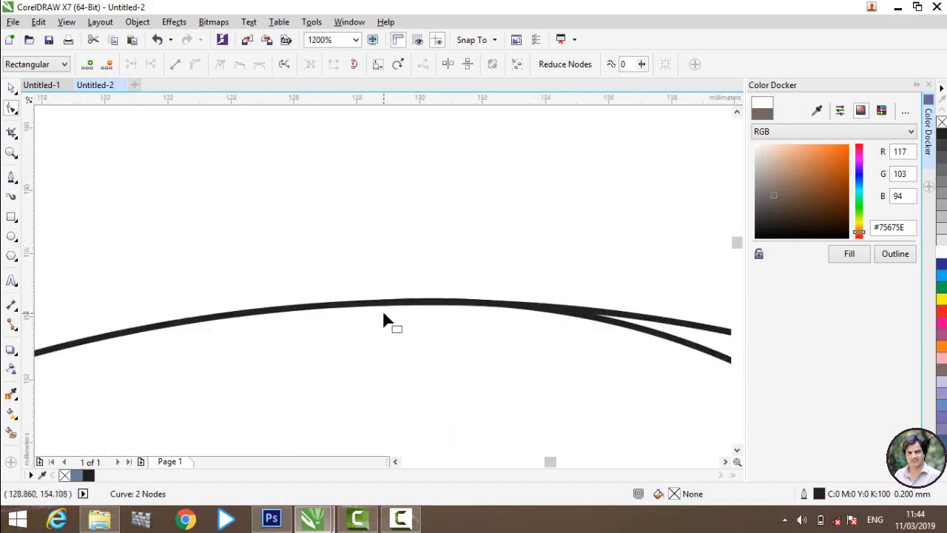
{"action": "scroll", "coordinate": [383, 320], "scroll_direction": "up", "scroll_amount": 2}
{"action": "scroll", "coordinate": [393, 281], "scroll_direction": "down", "scroll_amount": 2}
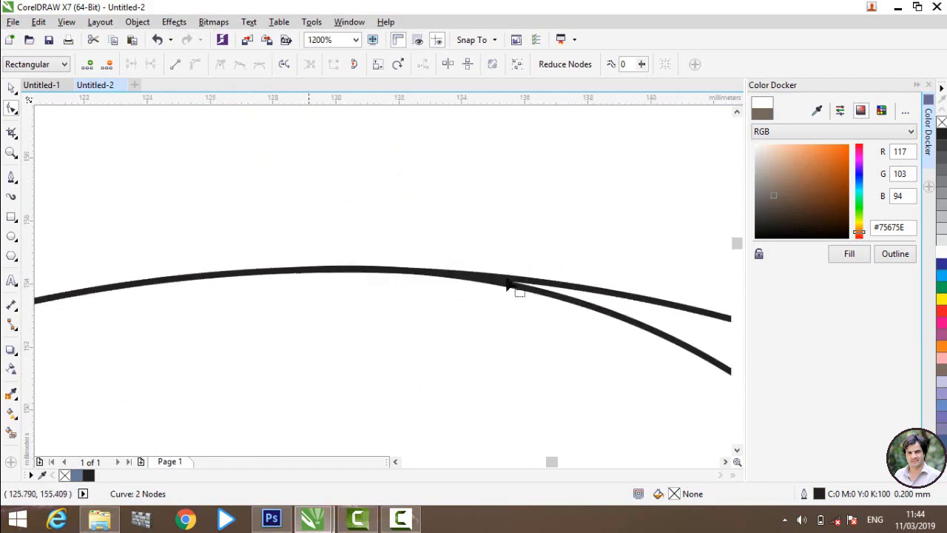
{"action": "left_click", "coordinate": [612, 326]}
{"action": "scroll", "coordinate": [276, 291], "scroll_direction": "up", "scroll_amount": 3}
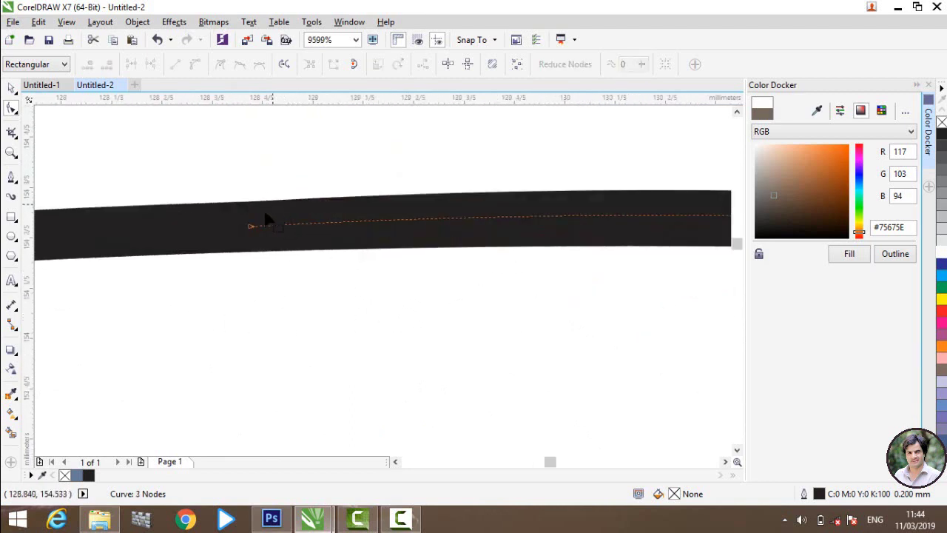
{"action": "left_click", "coordinate": [250, 228]}
{"action": "scroll", "coordinate": [252, 228], "scroll_direction": "down", "scroll_amount": 8}
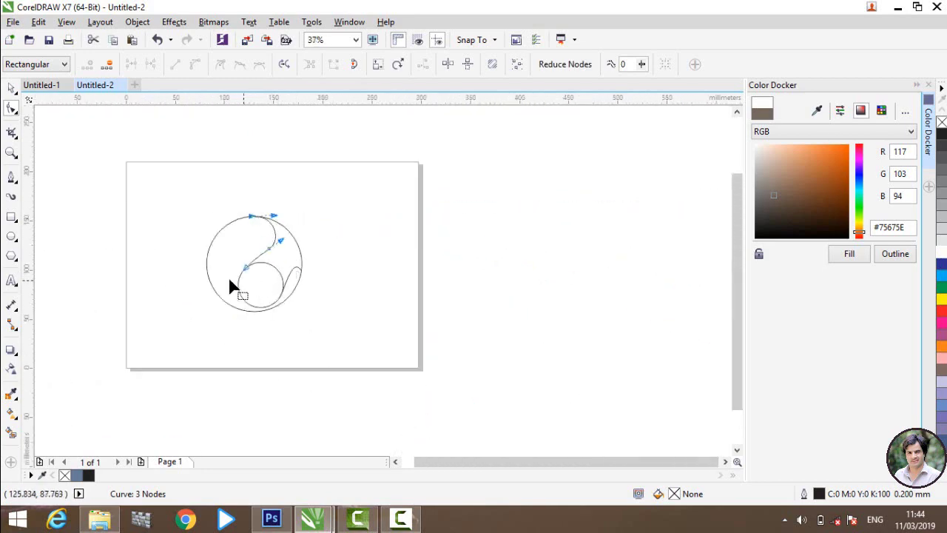
Check whether the long curve's lower end node meets the small circle's outline.
{"action": "scroll", "coordinate": [248, 280], "scroll_direction": "up", "scroll_amount": 7}
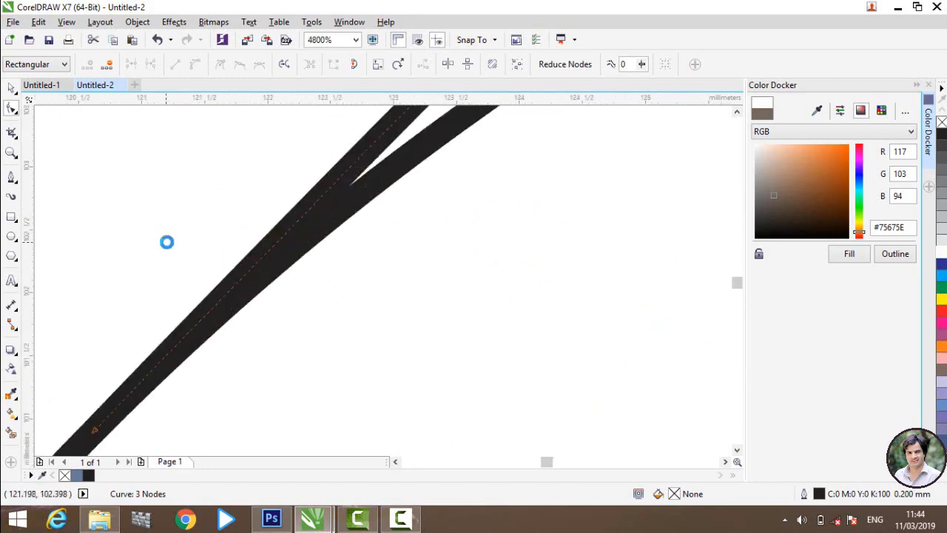
{"action": "scroll", "coordinate": [168, 264], "scroll_direction": "down", "scroll_amount": 2}
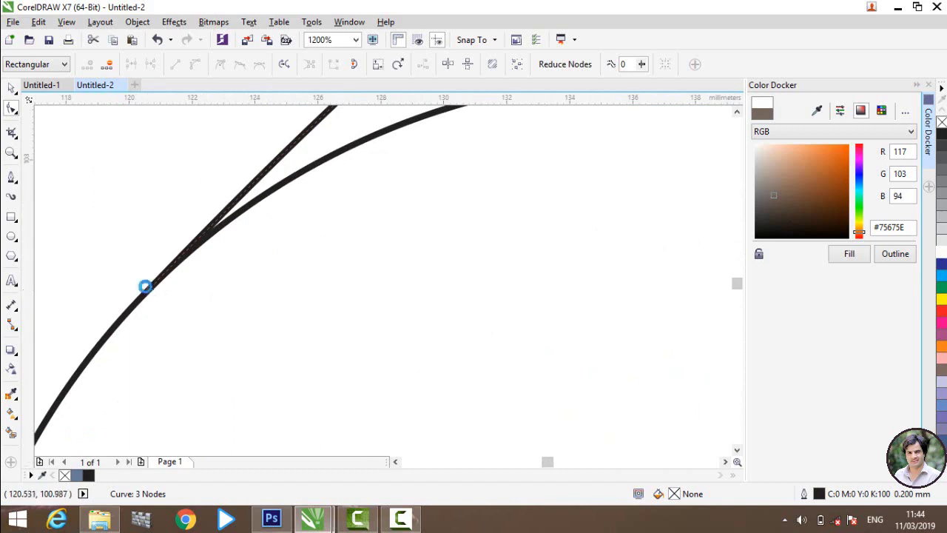
{"action": "scroll", "coordinate": [155, 297], "scroll_direction": "up", "scroll_amount": 5}
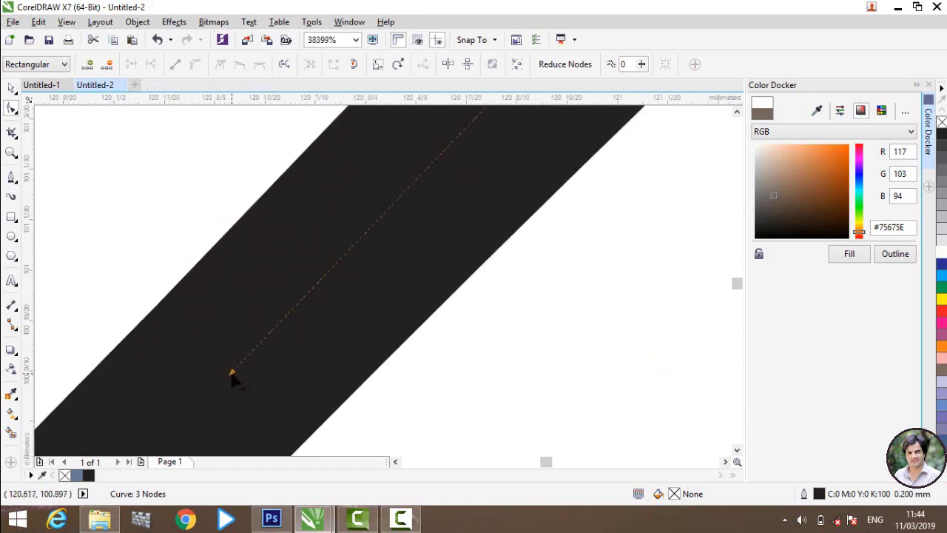
{"action": "scroll", "coordinate": [274, 249], "scroll_direction": "down", "scroll_amount": 7}
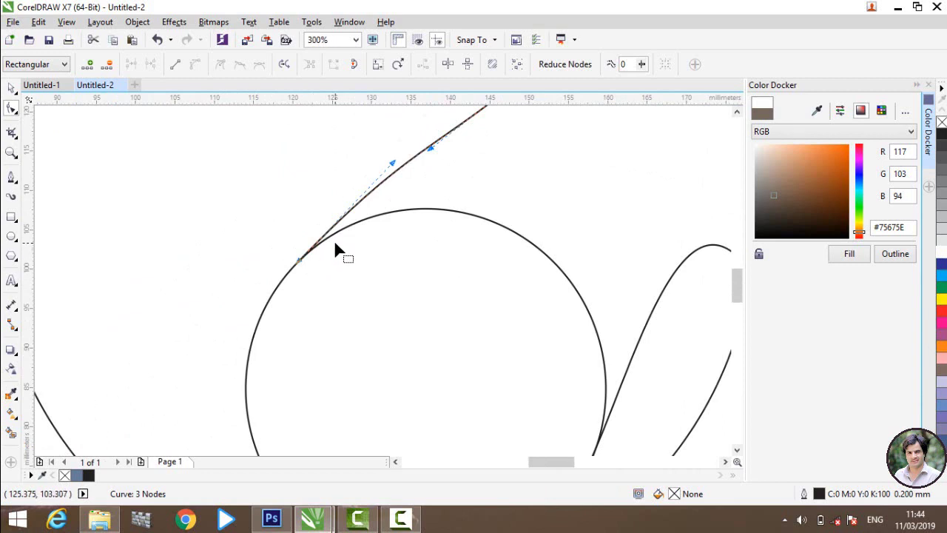
{"action": "scroll", "coordinate": [315, 320], "scroll_direction": "down", "scroll_amount": 2}
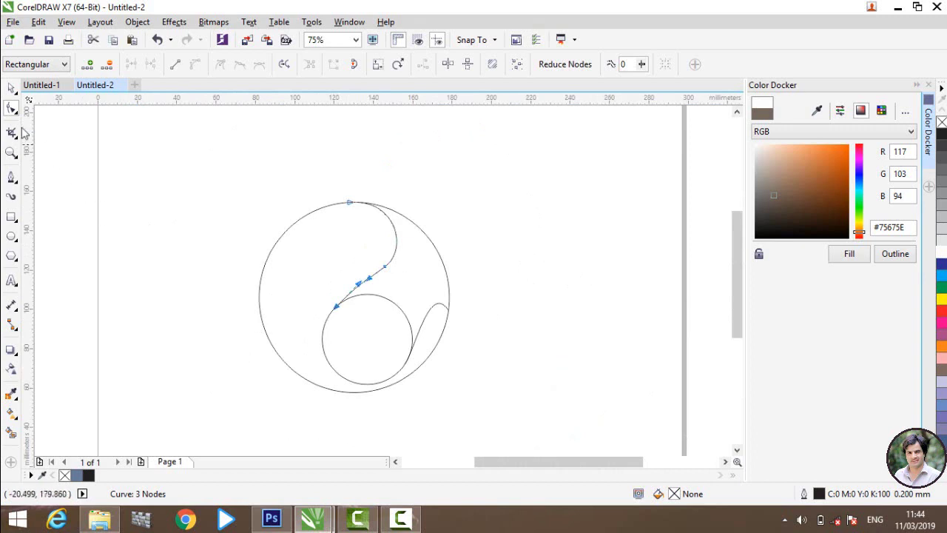
Fill the crescent region between the large circle, the small circle and the two curves with Smart Fill in blue-grey, and deselect it.
{"action": "left_click", "coordinate": [12, 88]}
{"action": "left_click", "coordinate": [59, 269]}
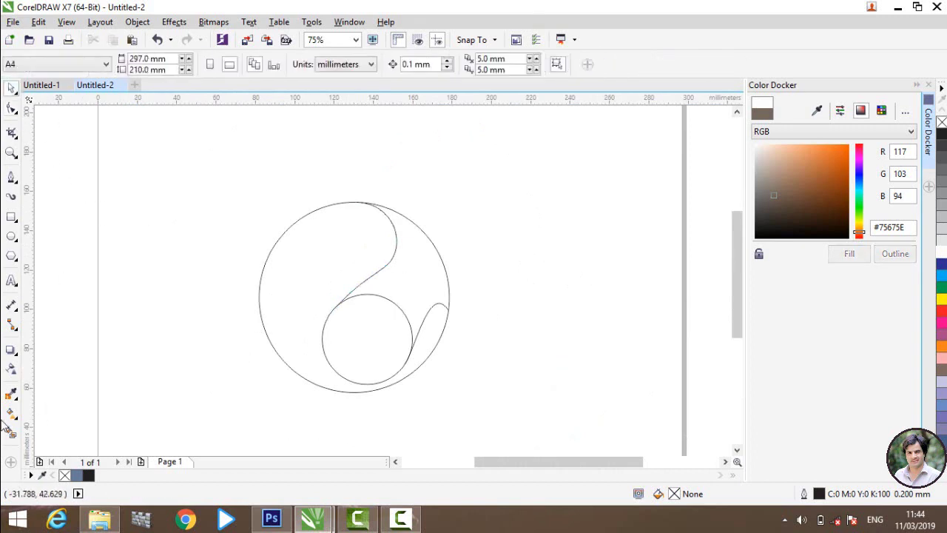
{"action": "left_click", "coordinate": [11, 435]}
{"action": "left_click", "coordinate": [311, 304]}
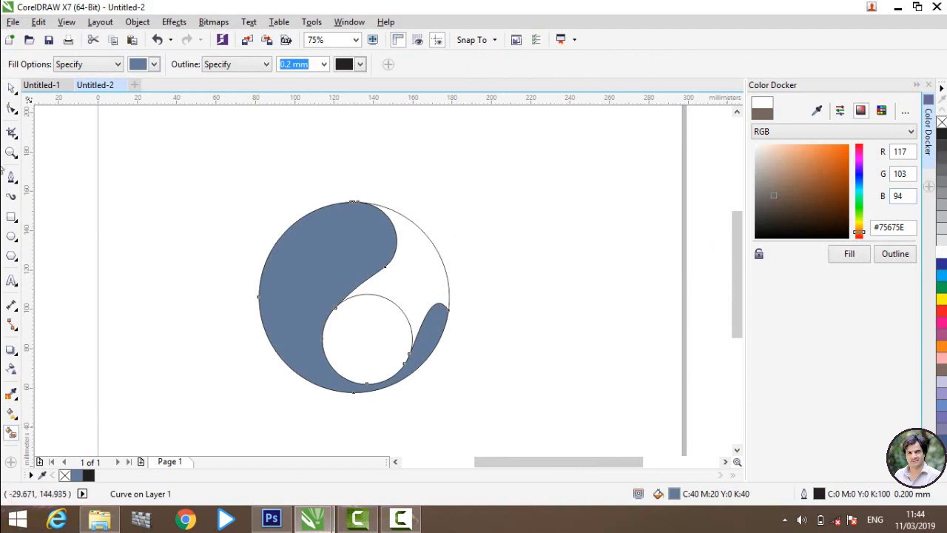
{"action": "left_click", "coordinate": [11, 89]}
{"action": "left_click", "coordinate": [191, 163]}
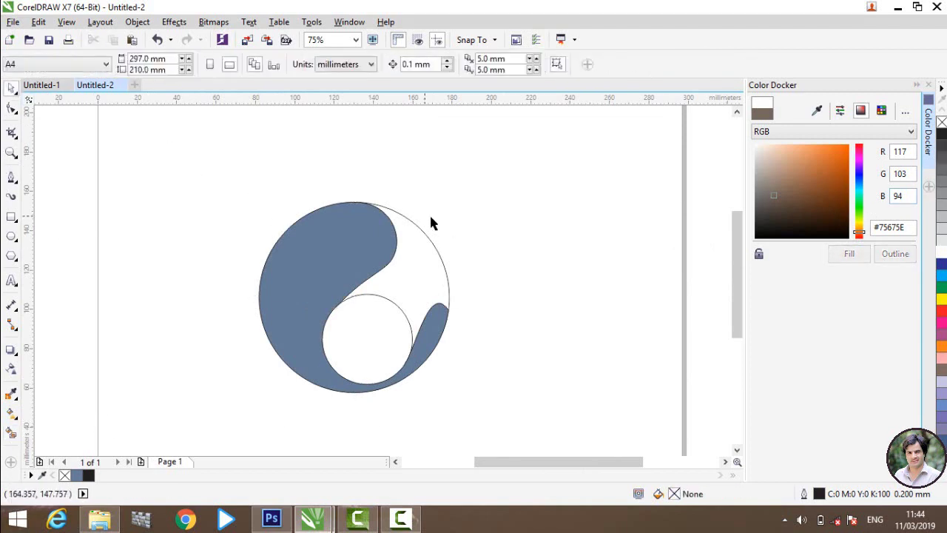
Delete the original large circle and small circle, keeping only the filled shape and the curves.
{"action": "left_click_drag", "start_coordinate": [538, 248], "coordinate": [544, 254]}
{"action": "key", "text": "Delete"}
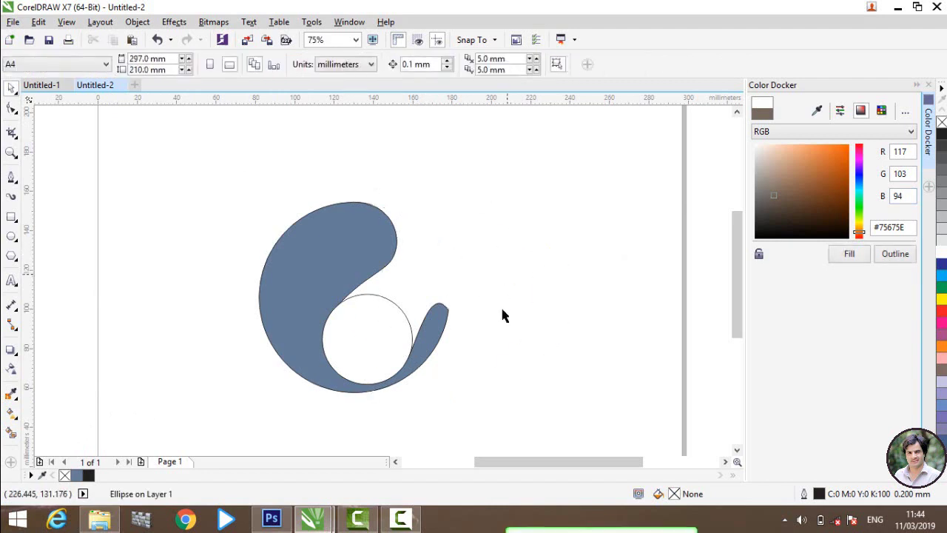
{"action": "left_click_drag", "start_coordinate": [360, 337], "coordinate": [426, 296]}
{"action": "key", "text": "Delete"}
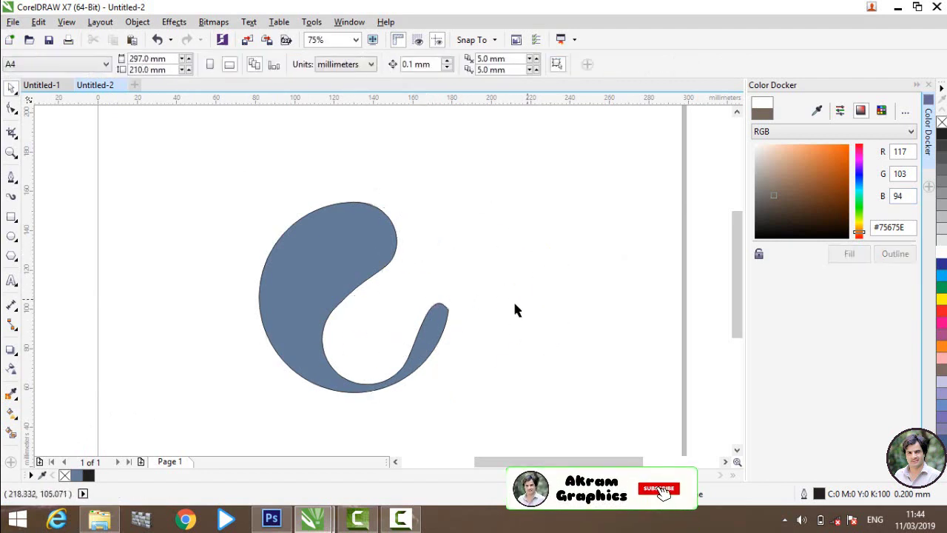
Pull the leftover construction curves off the filled crescent shape and delete them.
{"action": "scroll", "coordinate": [376, 321], "scroll_direction": "up", "scroll_amount": 3}
{"action": "scroll", "coordinate": [298, 303], "scroll_direction": "down", "scroll_amount": 3}
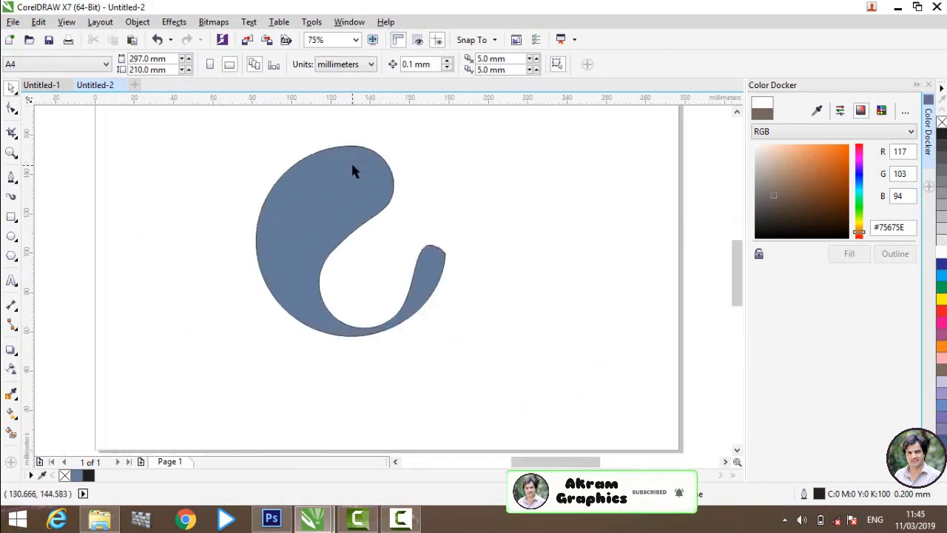
{"action": "scroll", "coordinate": [353, 170], "scroll_direction": "up", "scroll_amount": 2}
{"action": "scroll", "coordinate": [516, 338], "scroll_direction": "up", "scroll_amount": 2}
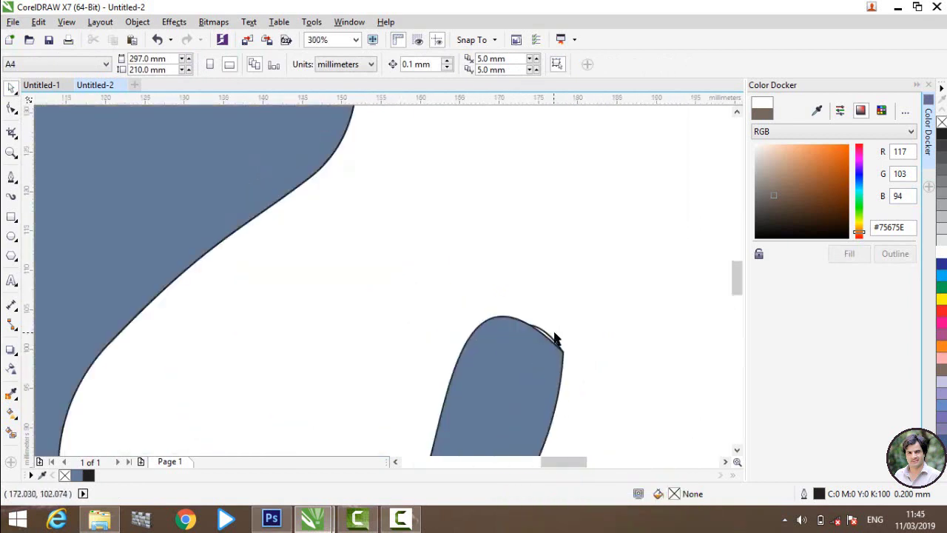
{"action": "left_click_drag", "start_coordinate": [552, 340], "coordinate": [564, 311]}
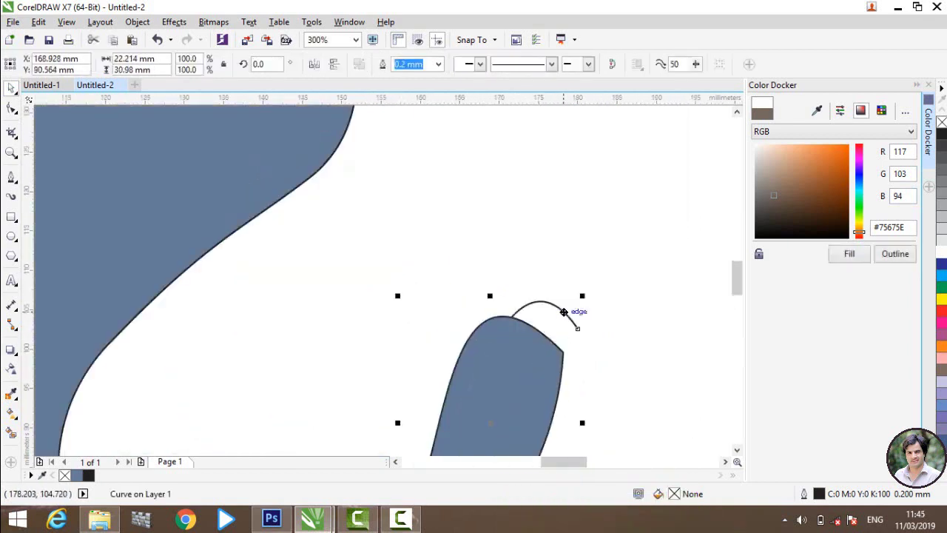
{"action": "key", "text": "ctrl+z"}
{"action": "scroll", "coordinate": [379, 314], "scroll_direction": "down", "scroll_amount": 4}
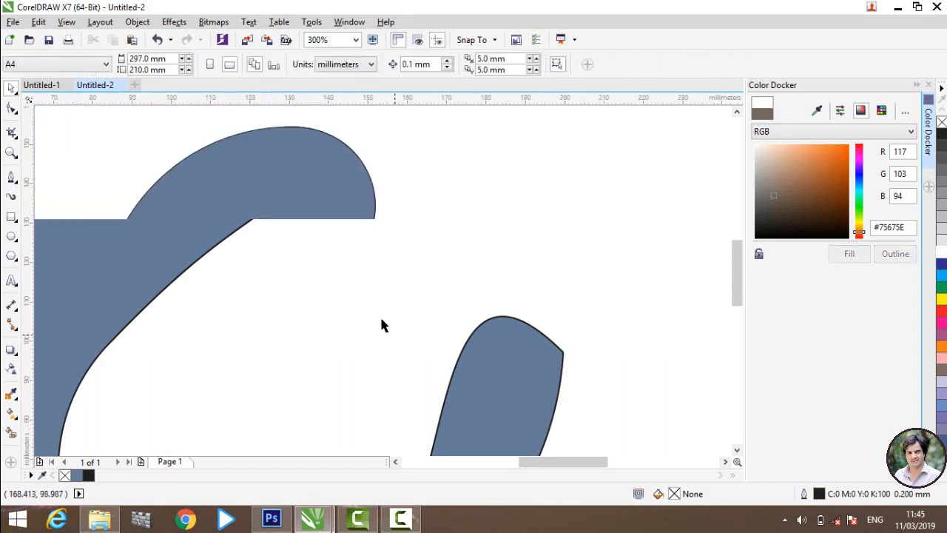
{"action": "left_click_drag", "start_coordinate": [338, 285], "coordinate": [412, 282]}
{"action": "left_click", "coordinate": [425, 268]}
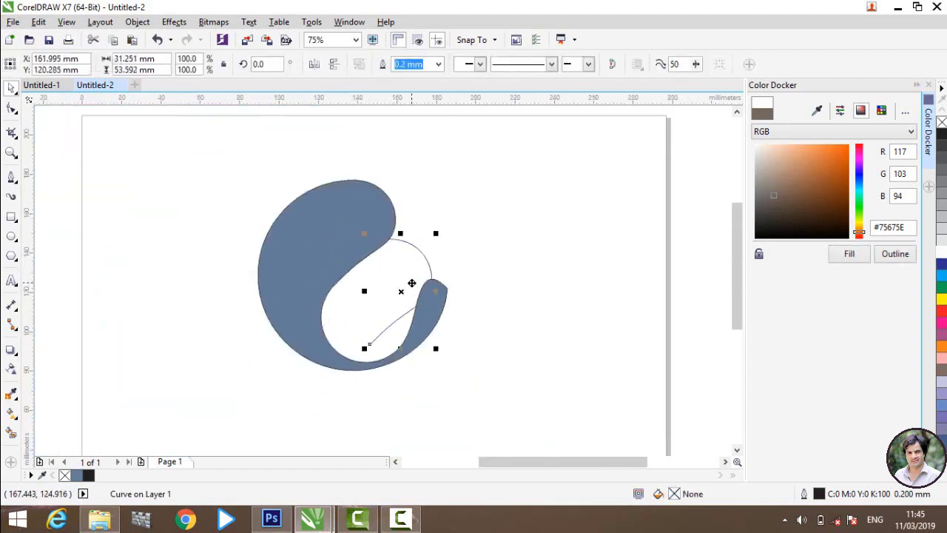
{"action": "key", "text": "Delete"}
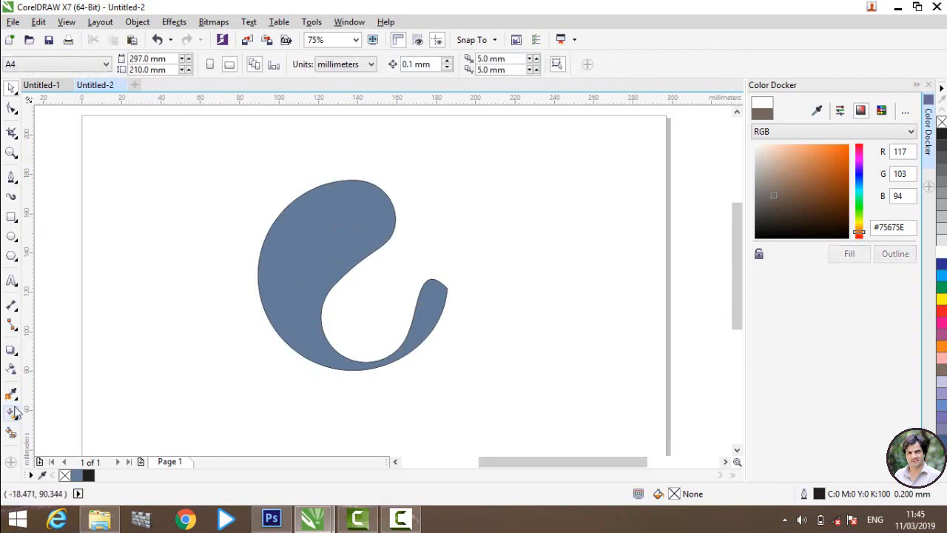
Apply a linear fountain fill to the crescent shape, running diagonally from beyond its upper-left edge to beyond its lower-right edge.
{"action": "left_click", "coordinate": [318, 259]}
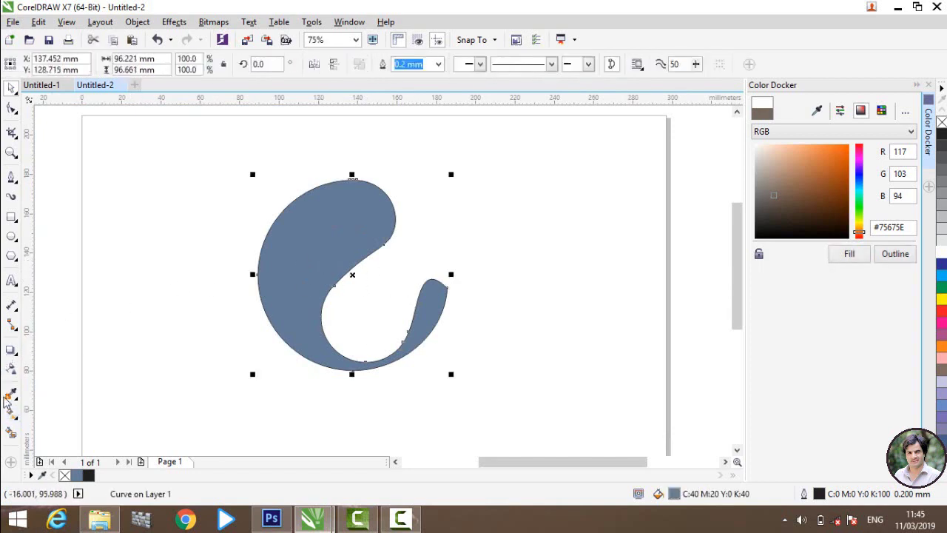
{"action": "left_click", "coordinate": [10, 414]}
{"action": "left_click_drag", "start_coordinate": [211, 194], "coordinate": [462, 391]}
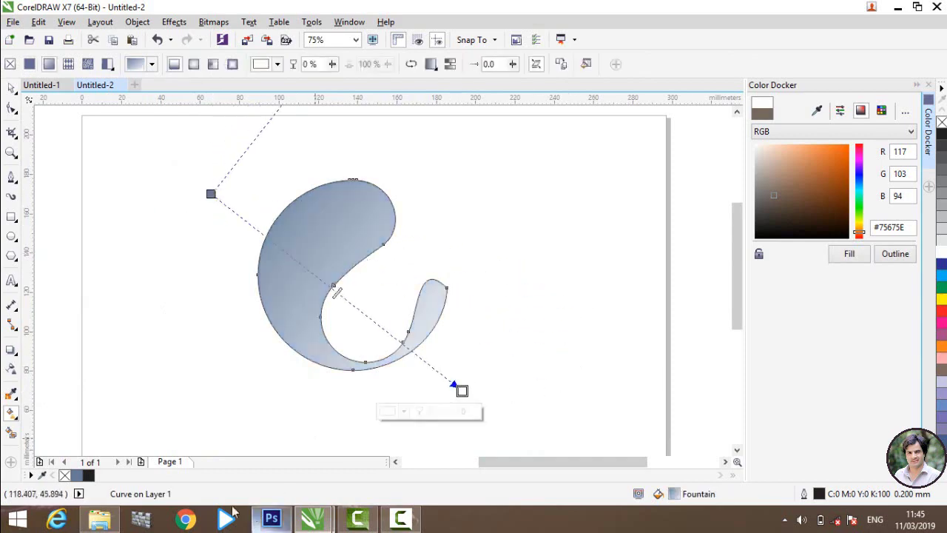
Switch to the color Shades folder in File Explorer, place the green "images (2)" and blue "images" palettes beside the logo, and close the folder.
{"action": "left_click", "coordinate": [99, 518]}
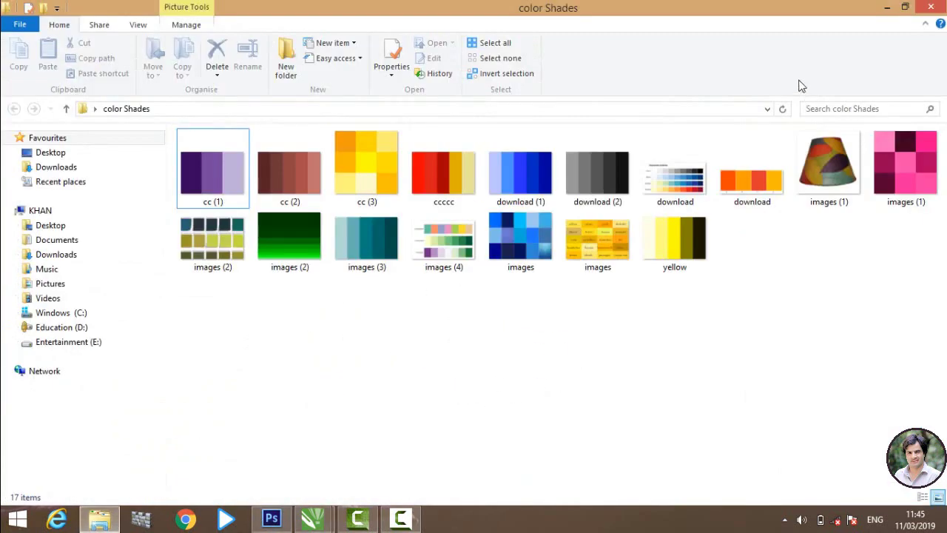
{"action": "left_click", "coordinate": [903, 6]}
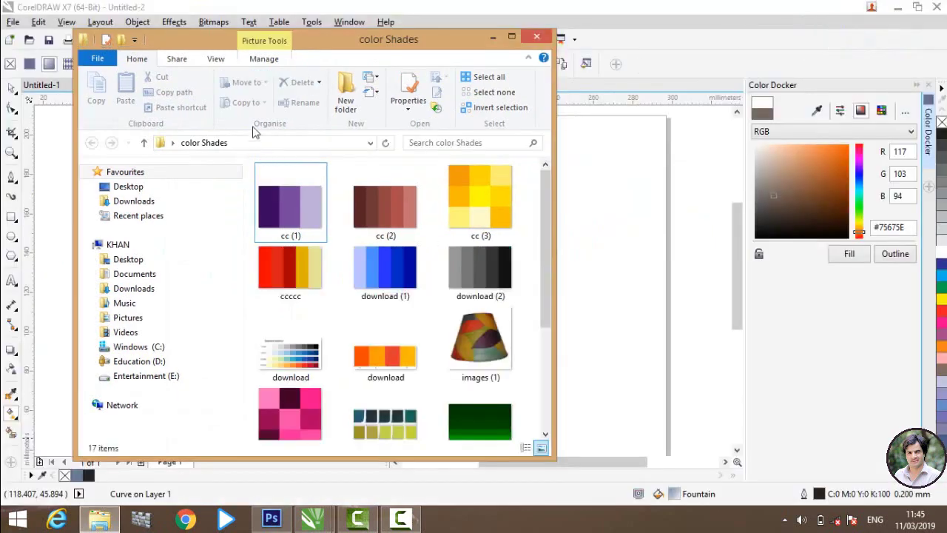
{"action": "left_click_drag", "start_coordinate": [396, 46], "coordinate": [330, 42]}
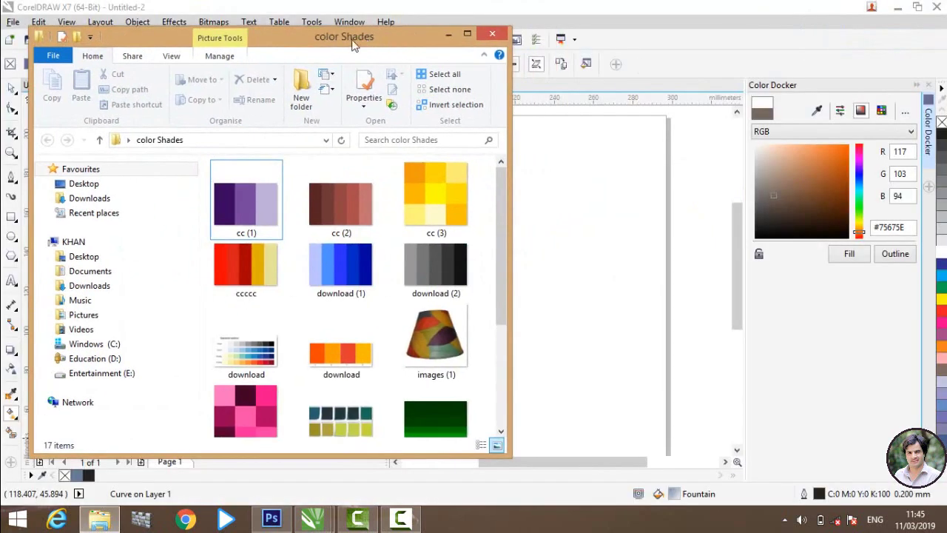
{"action": "scroll", "coordinate": [385, 214], "scroll_direction": "down", "scroll_amount": 3}
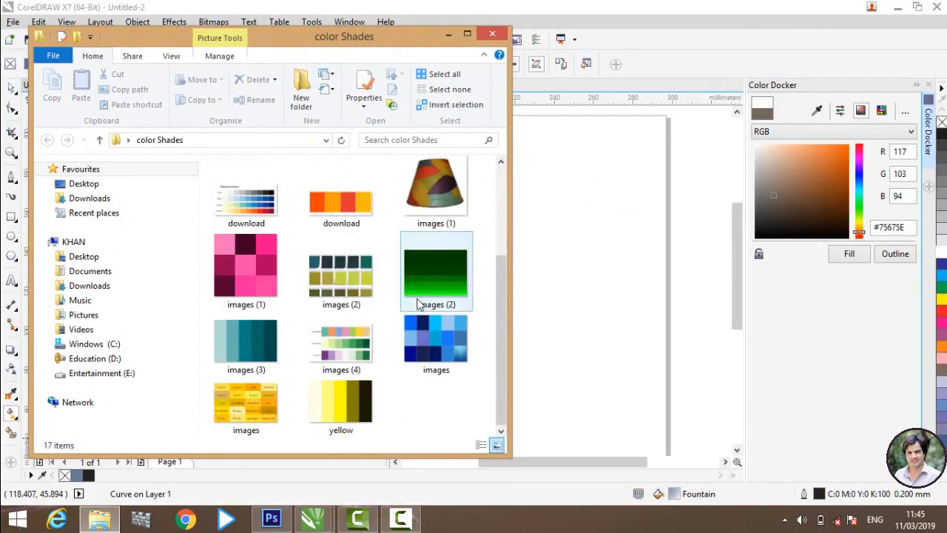
{"action": "left_click", "coordinate": [444, 297]}
{"action": "left_click_drag", "start_coordinate": [481, 295], "coordinate": [587, 296]}
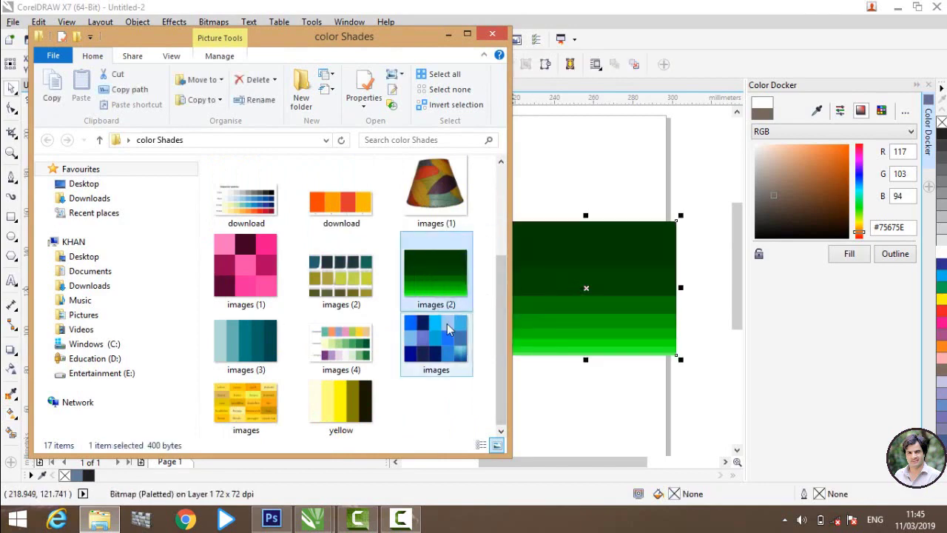
{"action": "left_click_drag", "start_coordinate": [436, 341], "coordinate": [588, 421]}
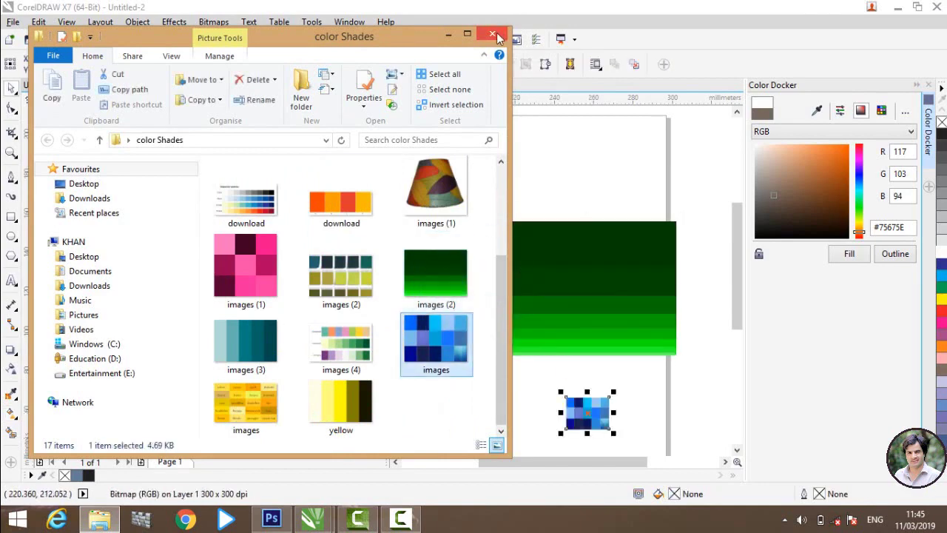
{"action": "left_click", "coordinate": [493, 34]}
{"action": "left_click", "coordinate": [612, 247]}
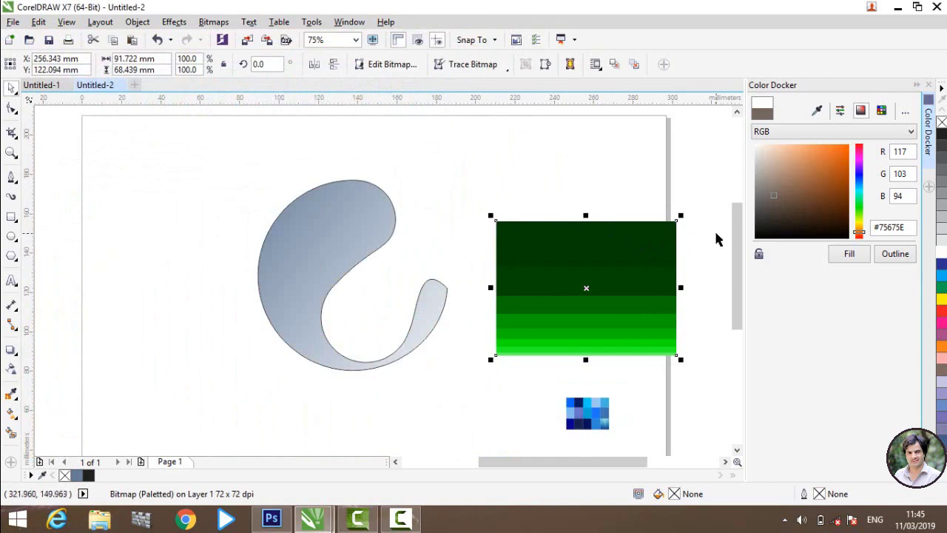
Set the crescent gradient's start colour to light blue #A0CAF0 by sampling it from the blue palette image.
{"action": "left_click", "coordinate": [316, 259]}
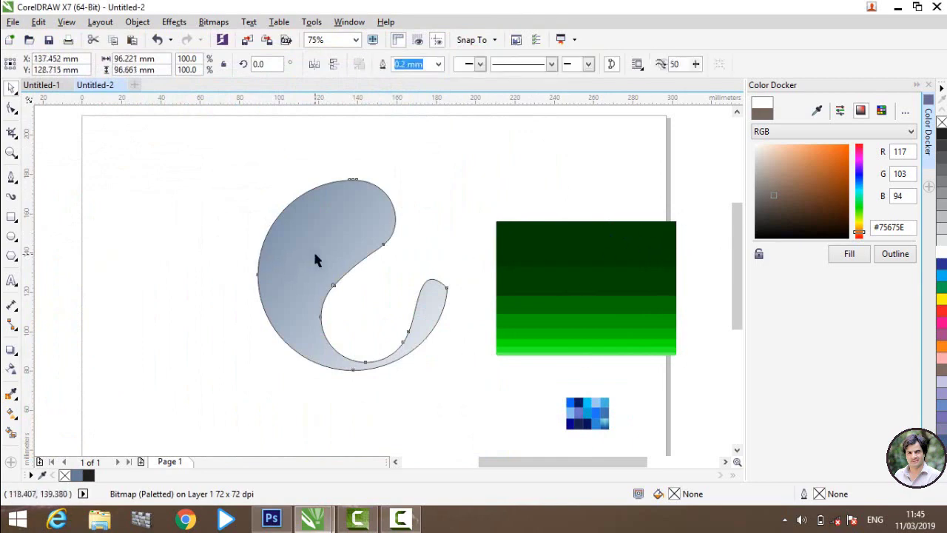
{"action": "left_click", "coordinate": [11, 414]}
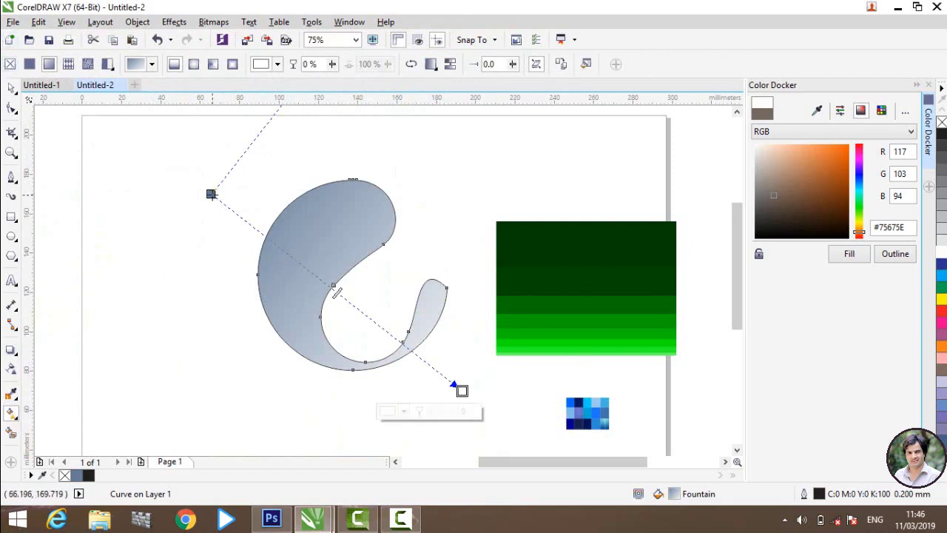
{"action": "left_click", "coordinate": [211, 193]}
{"action": "left_click", "coordinate": [152, 215]}
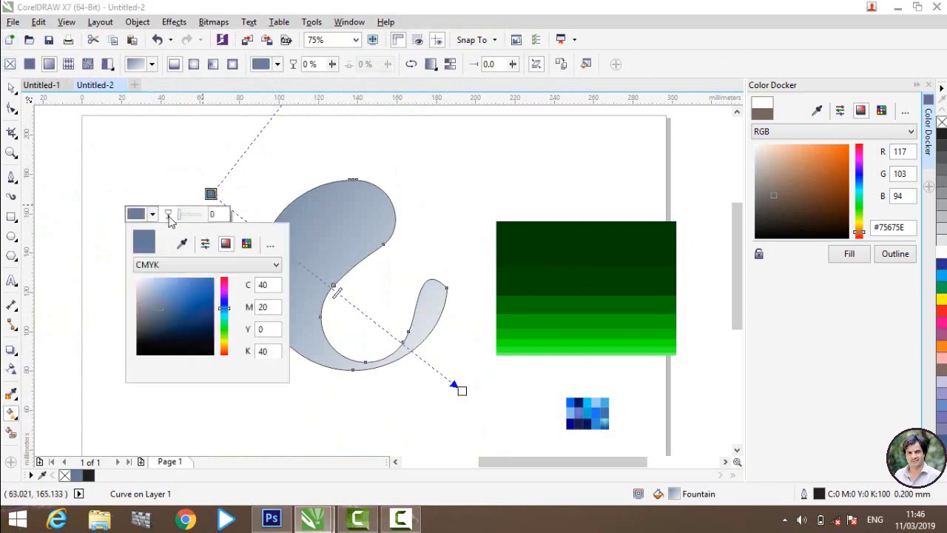
{"action": "left_click", "coordinate": [182, 243]}
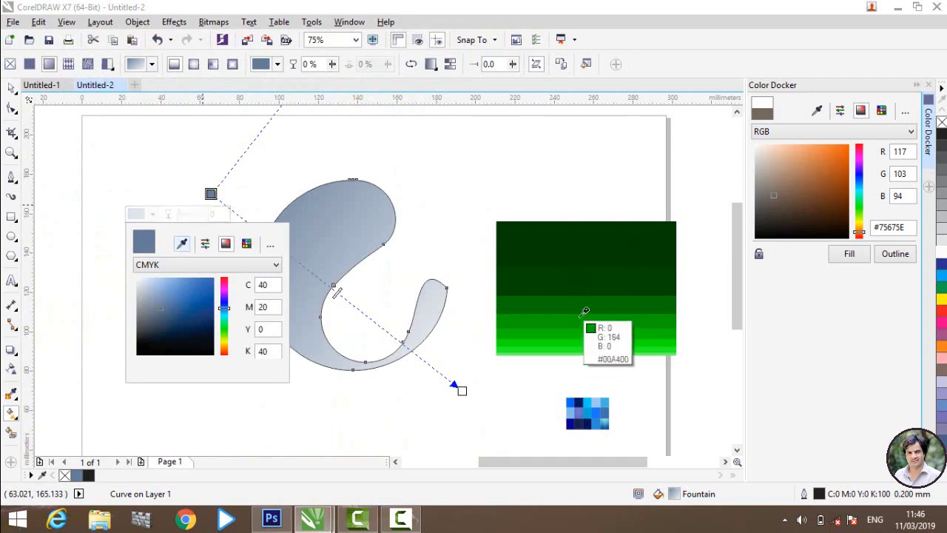
{"action": "left_click", "coordinate": [597, 404]}
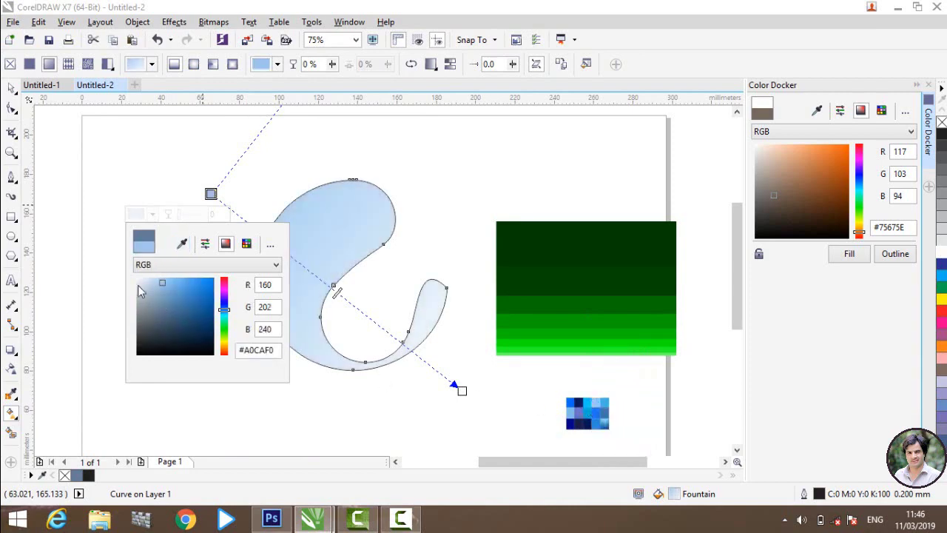
Resample the crescent gradient's start colour as #00CCFF from the blue palette and its end colour as #00C400 from the green palette.
{"action": "left_click", "coordinate": [182, 247]}
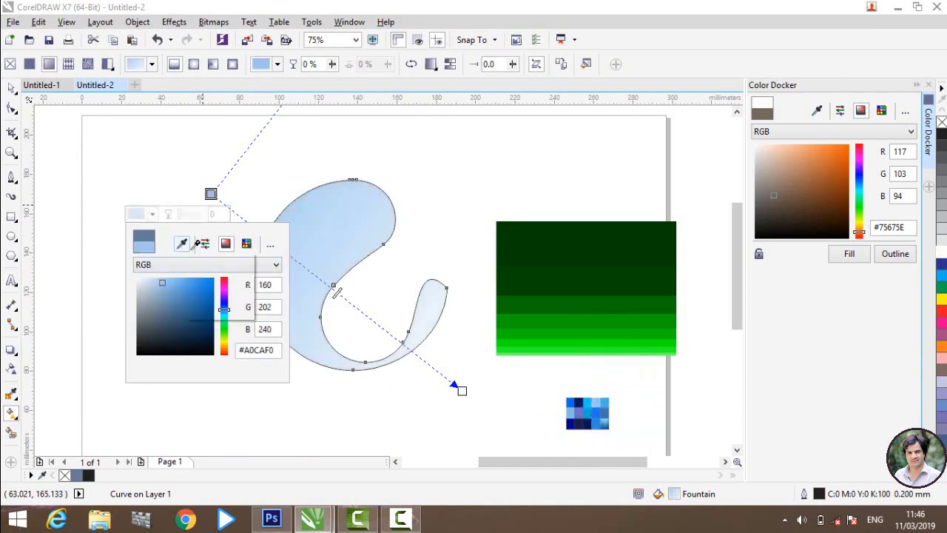
{"action": "left_click", "coordinate": [592, 397]}
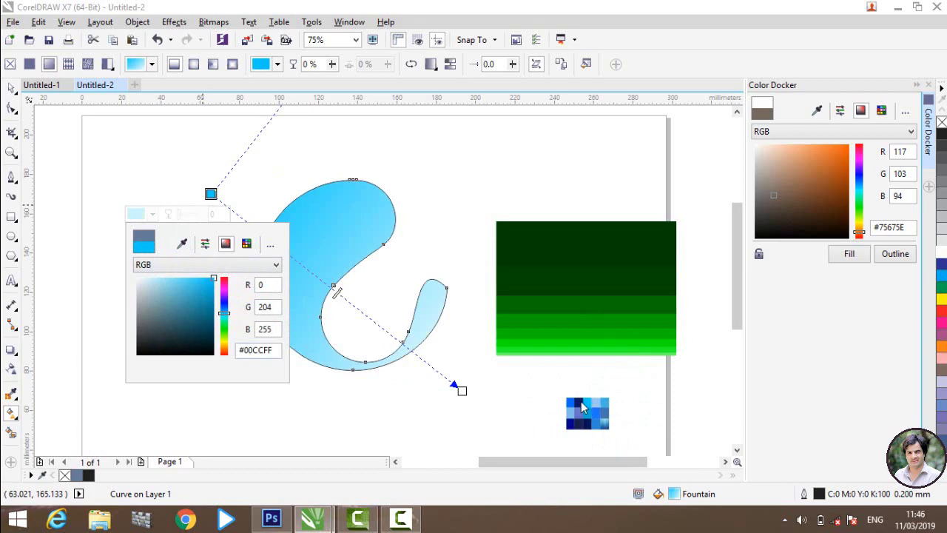
{"action": "left_click", "coordinate": [462, 391]}
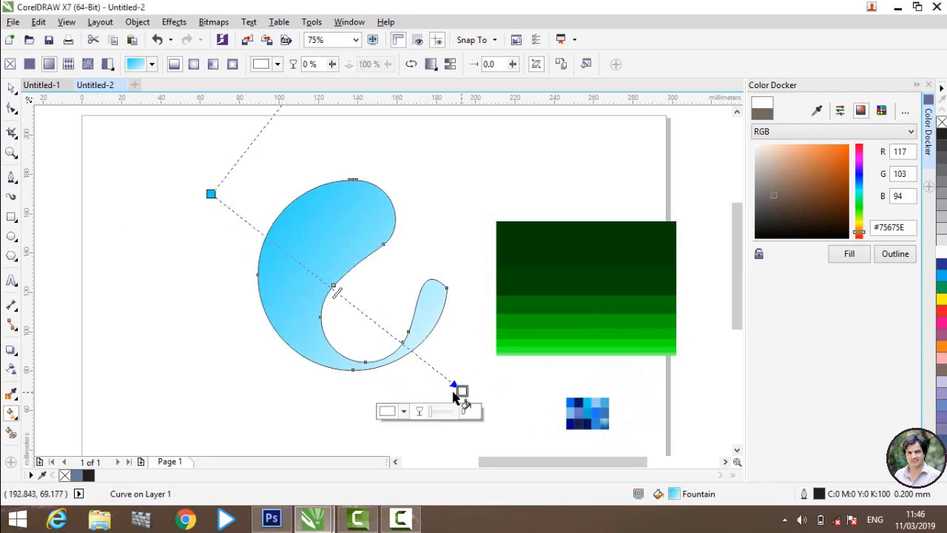
{"action": "left_click", "coordinate": [403, 411]}
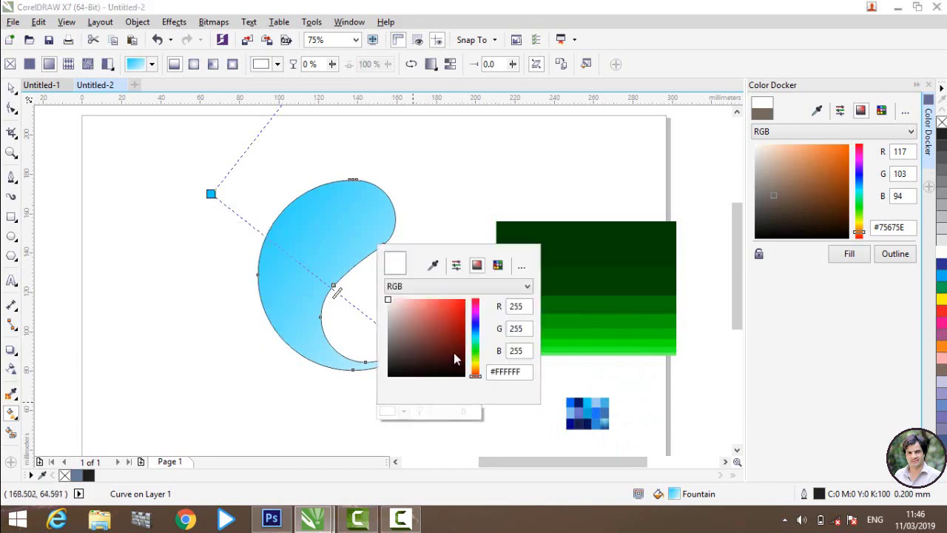
{"action": "left_click", "coordinate": [435, 267]}
{"action": "left_click", "coordinate": [599, 335]}
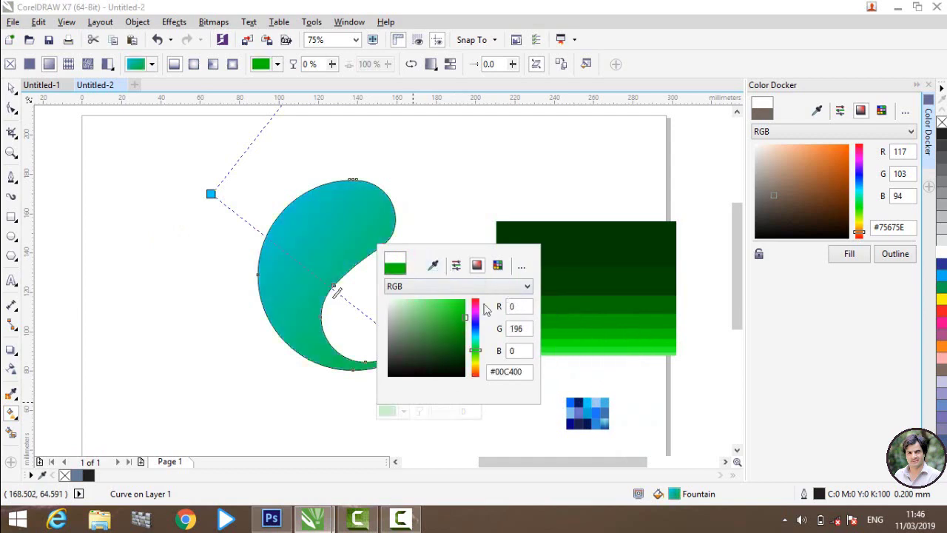
{"action": "left_click", "coordinate": [74, 144]}
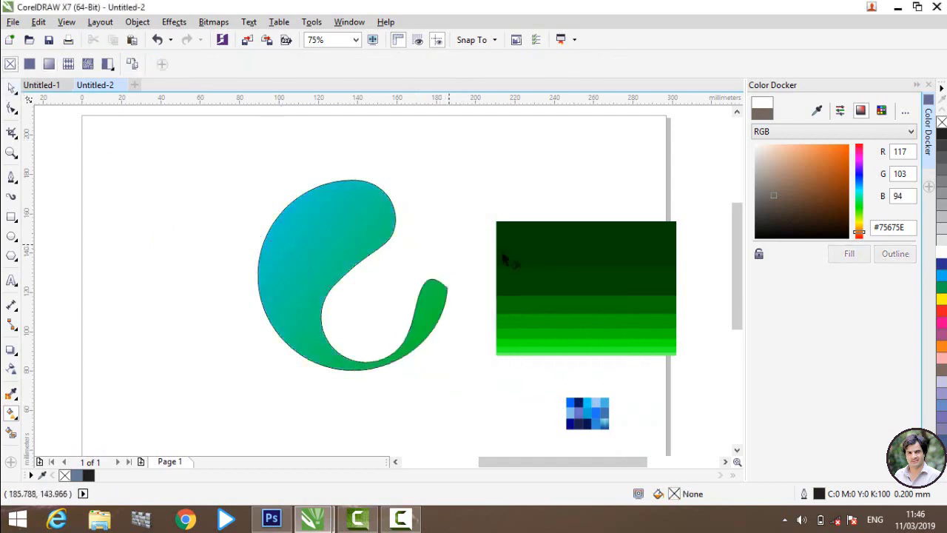
Delete the green and blue palette images from beside the logo.
{"action": "left_click", "coordinate": [571, 270]}
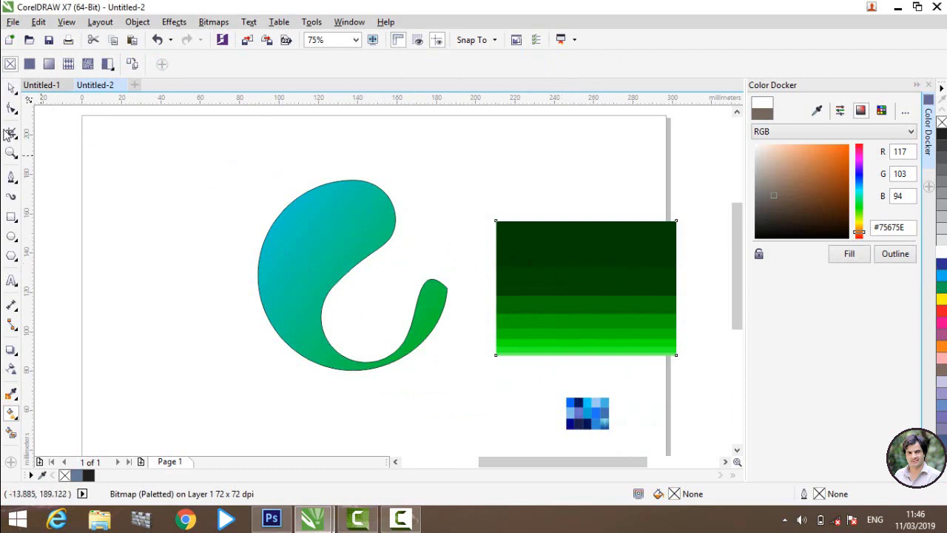
{"action": "left_click", "coordinate": [12, 87]}
{"action": "key", "text": "Delete"}
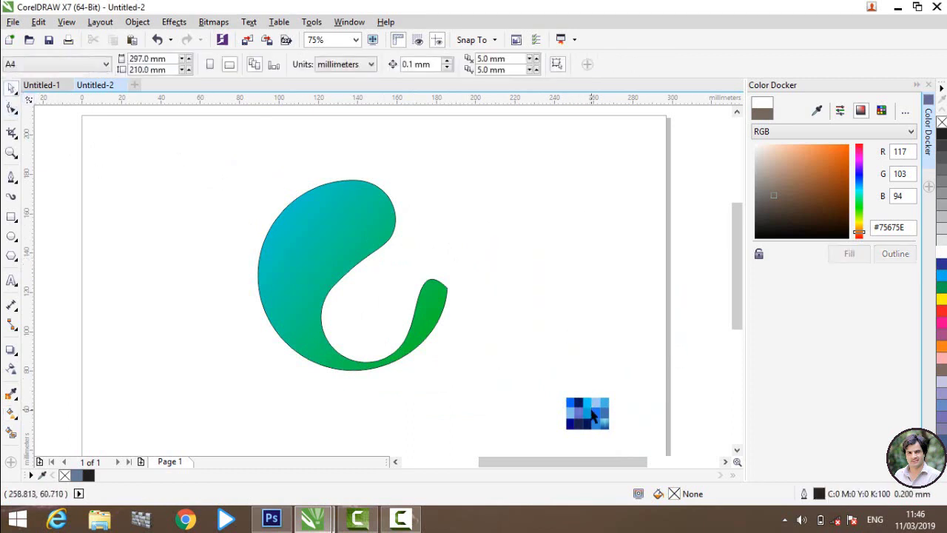
{"action": "left_click", "coordinate": [592, 411]}
{"action": "key", "text": "Delete"}
Move the gradient crescent slightly up and to the left on the page.
{"action": "left_click_drag", "start_coordinate": [419, 323], "coordinate": [411, 297]}
{"action": "left_click", "coordinate": [520, 302]}
{"action": "left_click", "coordinate": [438, 299]}
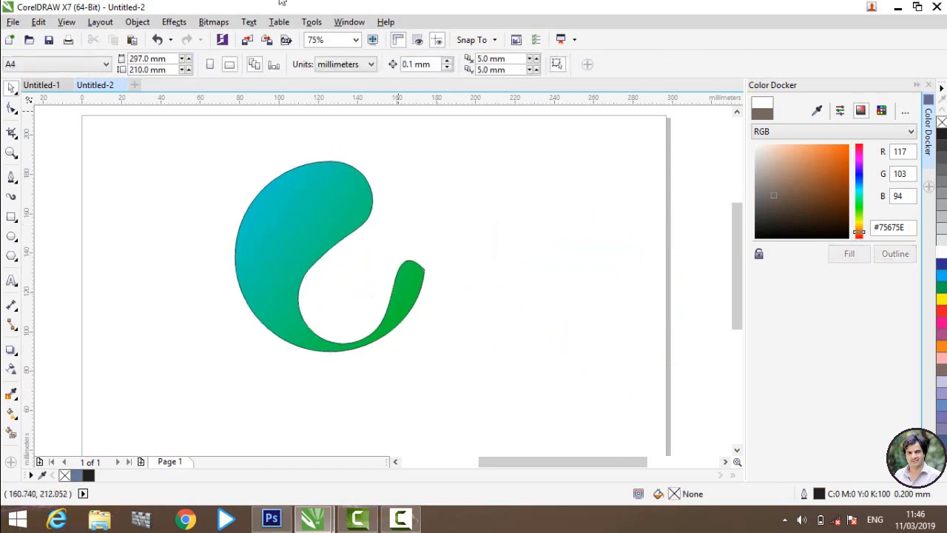
{"action": "left_click", "coordinate": [369, 529]}
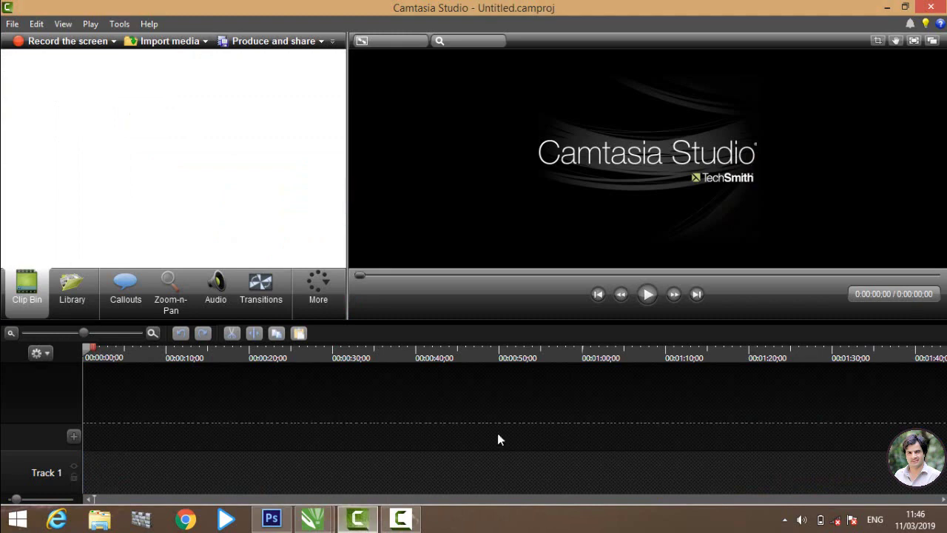
{"action": "left_click", "coordinate": [400, 518]}
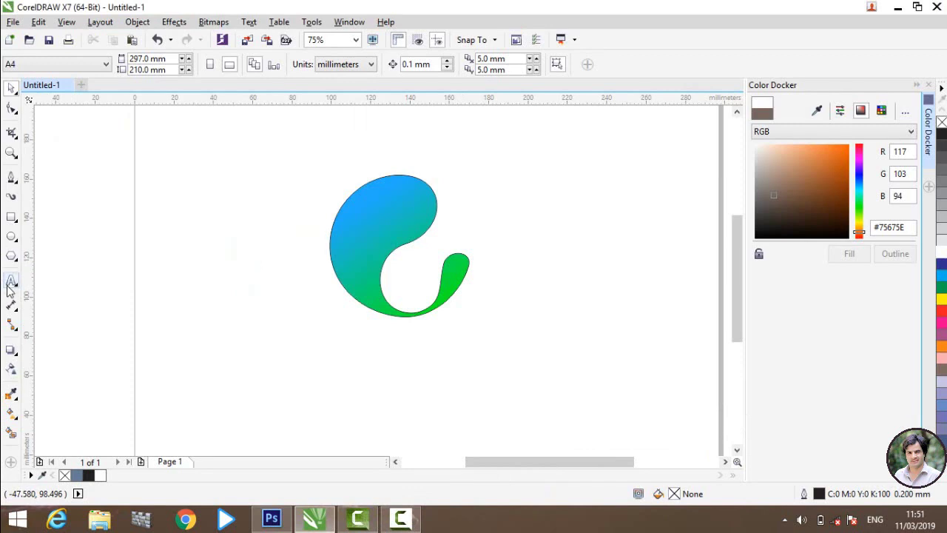
Add the artistic text "KHAN GRAPHICS" on the page below the crescent logo.
{"action": "left_click", "coordinate": [11, 282]}
{"action": "left_click", "coordinate": [369, 362]}
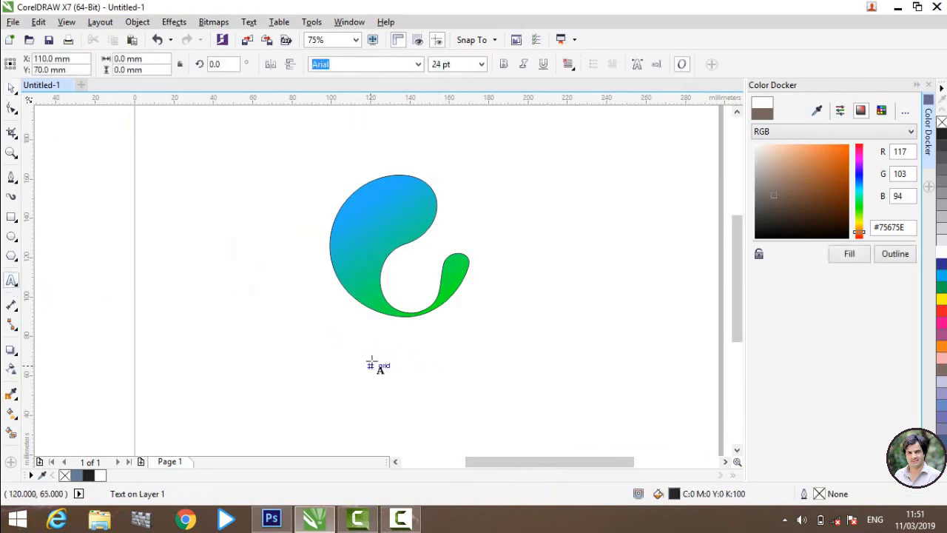
{"action": "type", "text": "KHAN"}
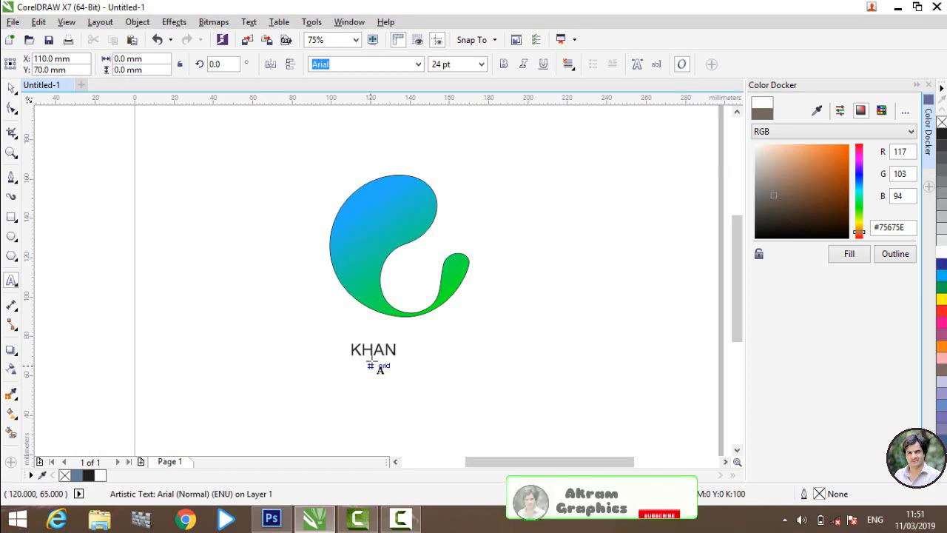
{"action": "type", "text": " G"}
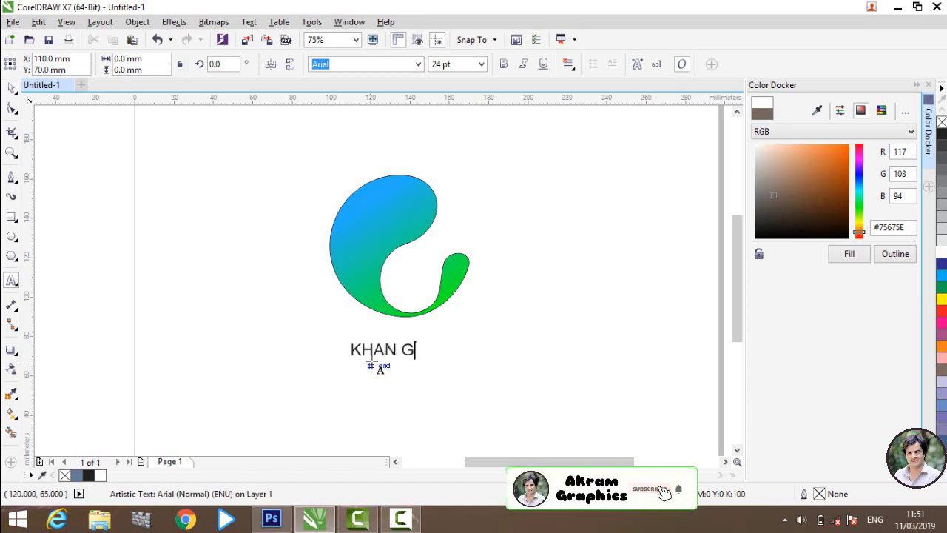
{"action": "type", "text": "RAPHICS"}
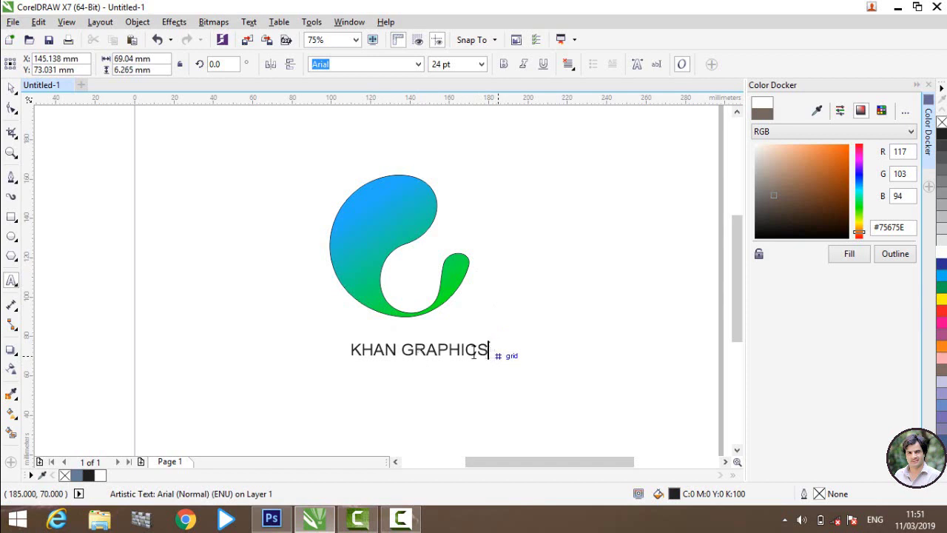
Set the font of the whole "KHAN GRAPHICS" text to Bauhaus 93.
{"action": "left_click_drag", "start_coordinate": [490, 350], "coordinate": [300, 353]}
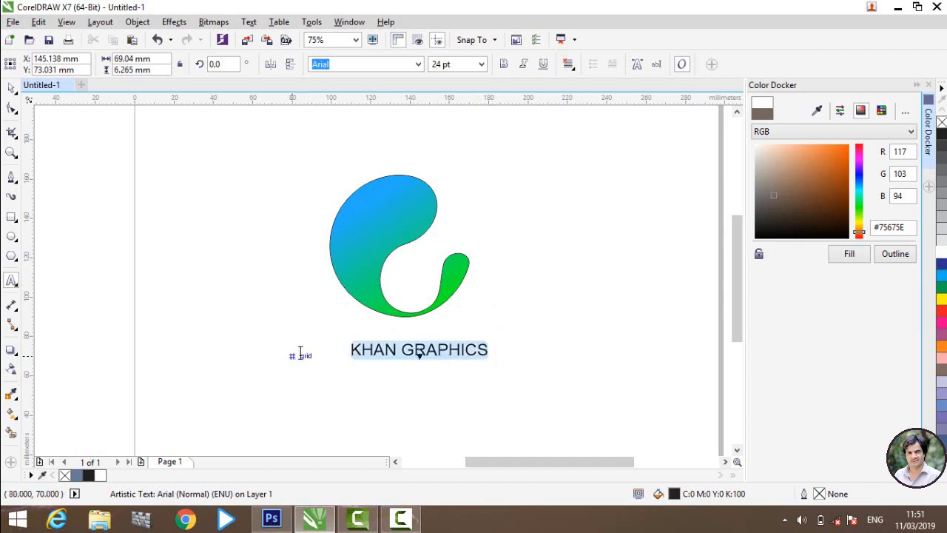
{"action": "left_click", "coordinate": [419, 65]}
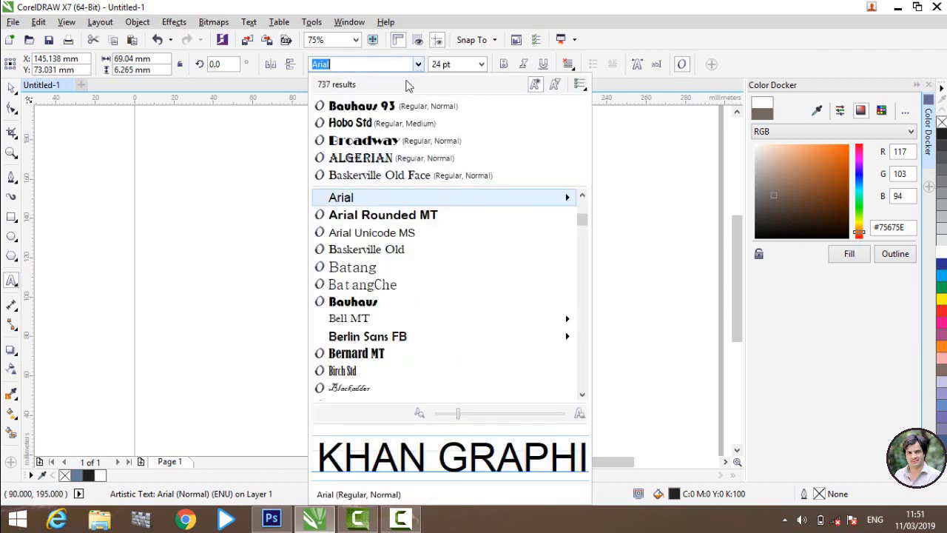
{"action": "left_click", "coordinate": [376, 108]}
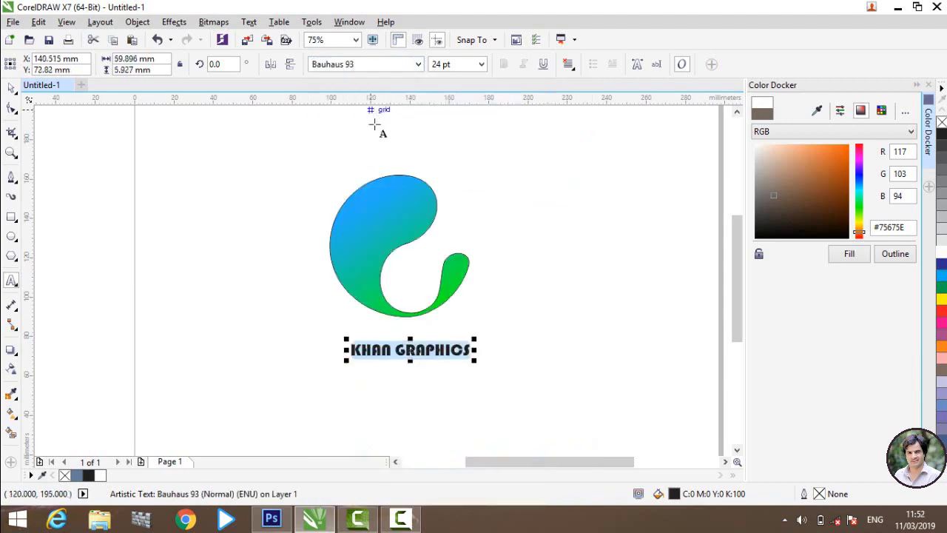
Apply a horizontal linear fountain fill to the text and copy the crescent's blue-to-green gradient onto it.
{"action": "scroll", "coordinate": [468, 366], "scroll_direction": "up", "scroll_amount": 3}
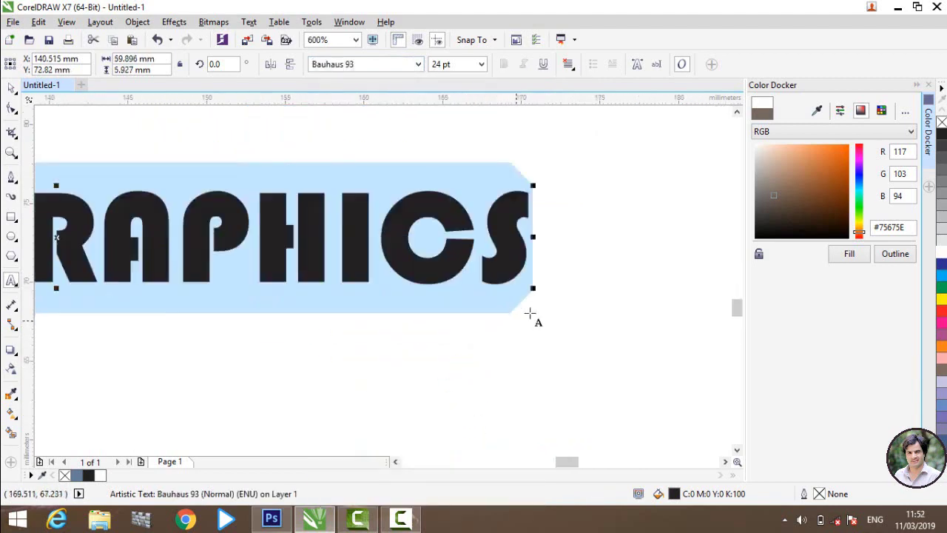
{"action": "scroll", "coordinate": [355, 285], "scroll_direction": "down", "scroll_amount": 2}
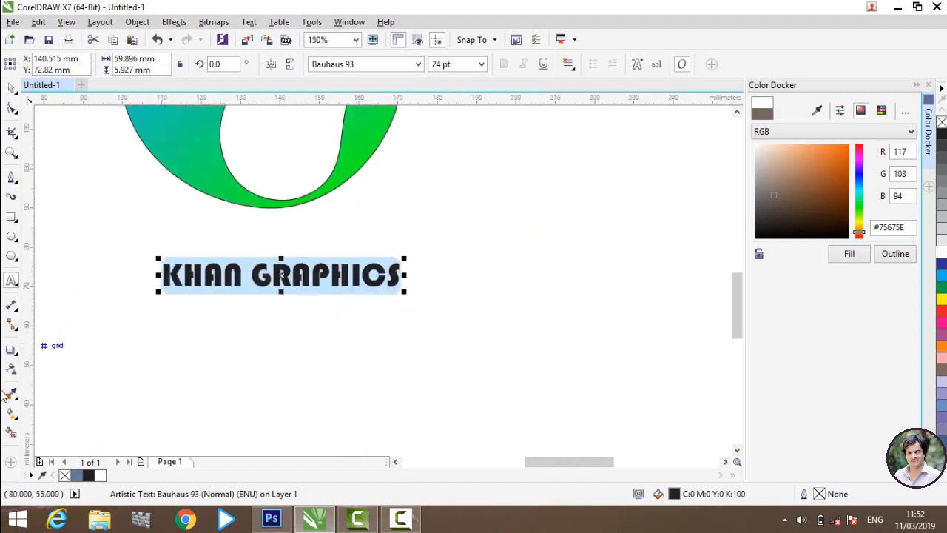
{"action": "left_click", "coordinate": [11, 416]}
{"action": "left_click_drag", "start_coordinate": [152, 273], "coordinate": [455, 266]}
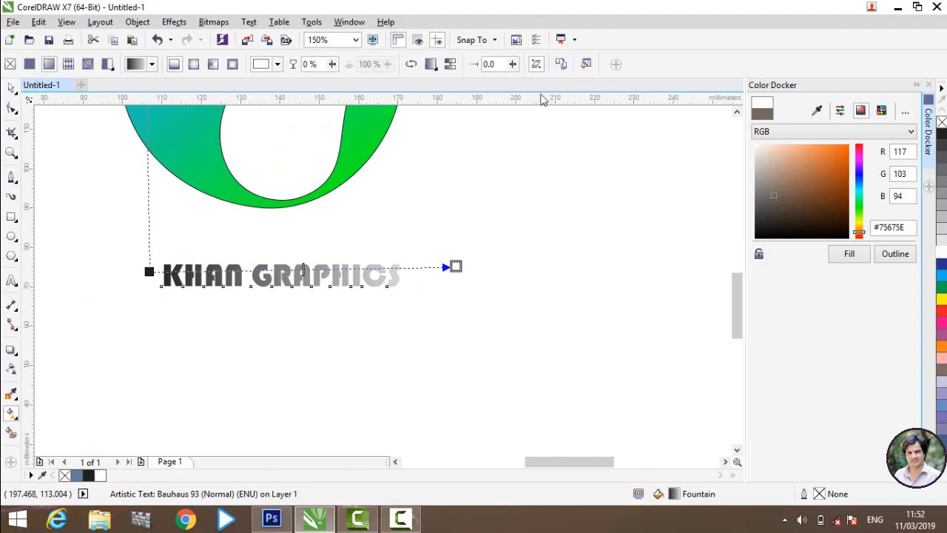
{"action": "left_click", "coordinate": [197, 152]}
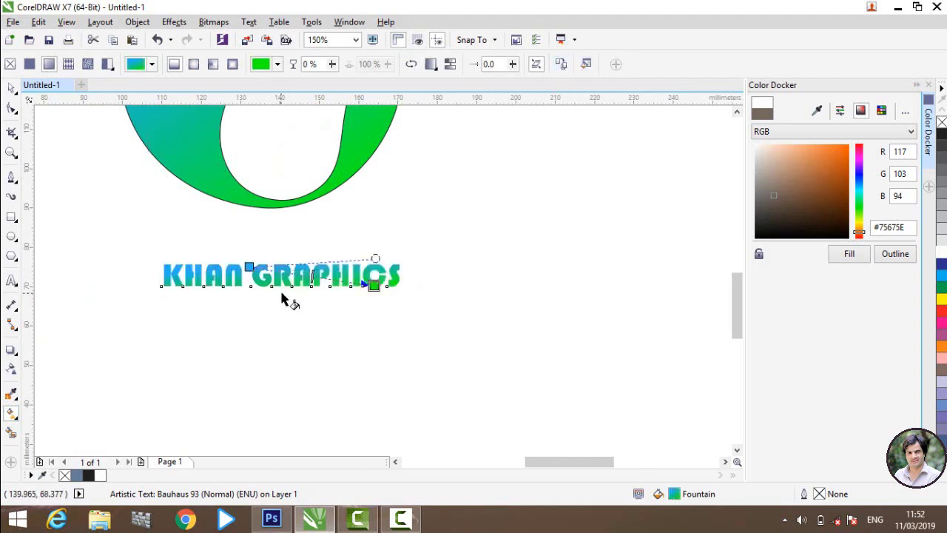
Shorten the text's gradient to a narrow transition in the gap between the words, leaving KHAN blue and GRAPHICS green.
{"action": "left_click_drag", "start_coordinate": [245, 274], "coordinate": [178, 259]}
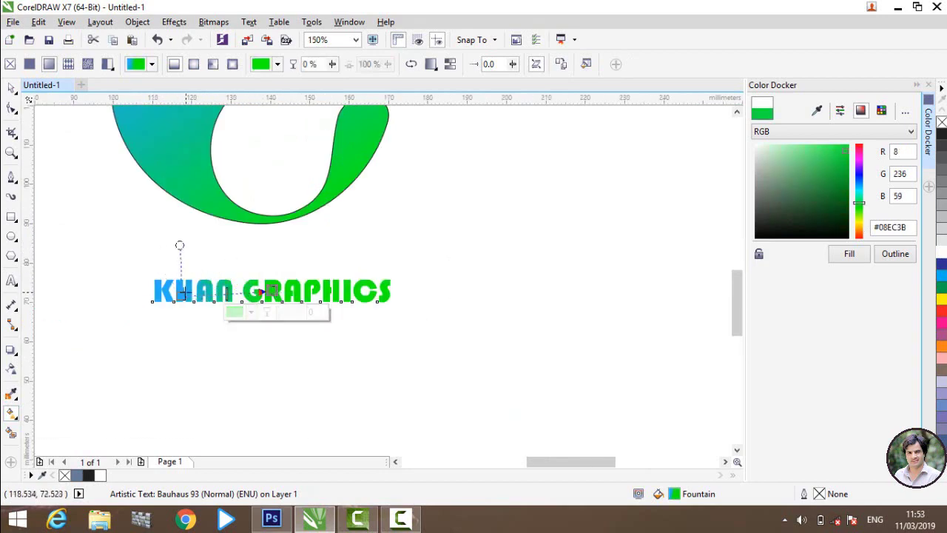
{"action": "left_click_drag", "start_coordinate": [181, 293], "coordinate": [222, 294]}
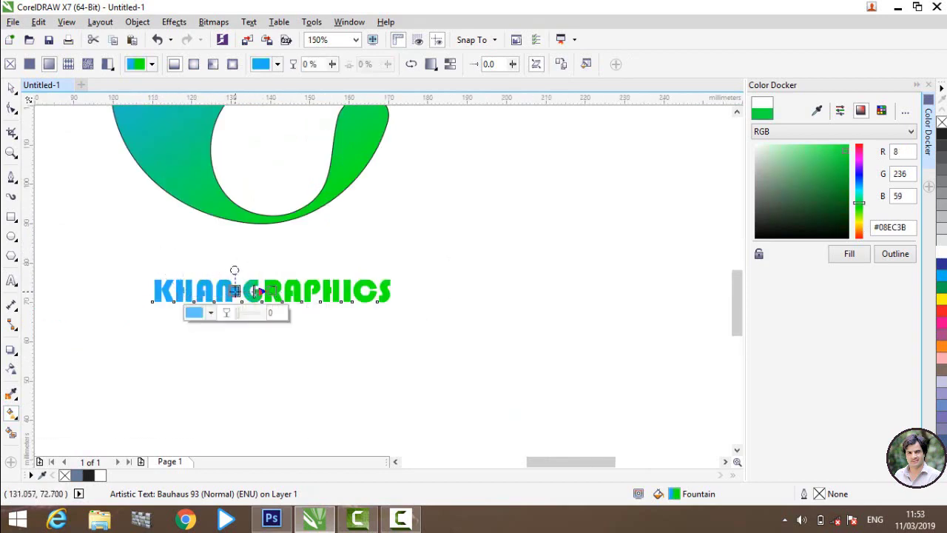
{"action": "scroll", "coordinate": [222, 293], "scroll_direction": "up", "scroll_amount": 3}
{"action": "left_click_drag", "start_coordinate": [384, 289], "coordinate": [271, 294]}
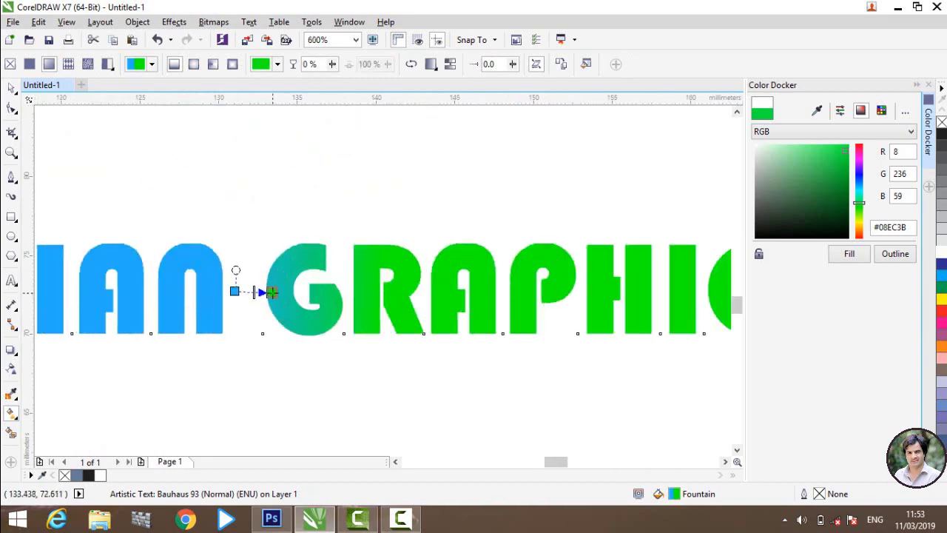
{"action": "scroll", "coordinate": [271, 293], "scroll_direction": "down", "scroll_amount": 4}
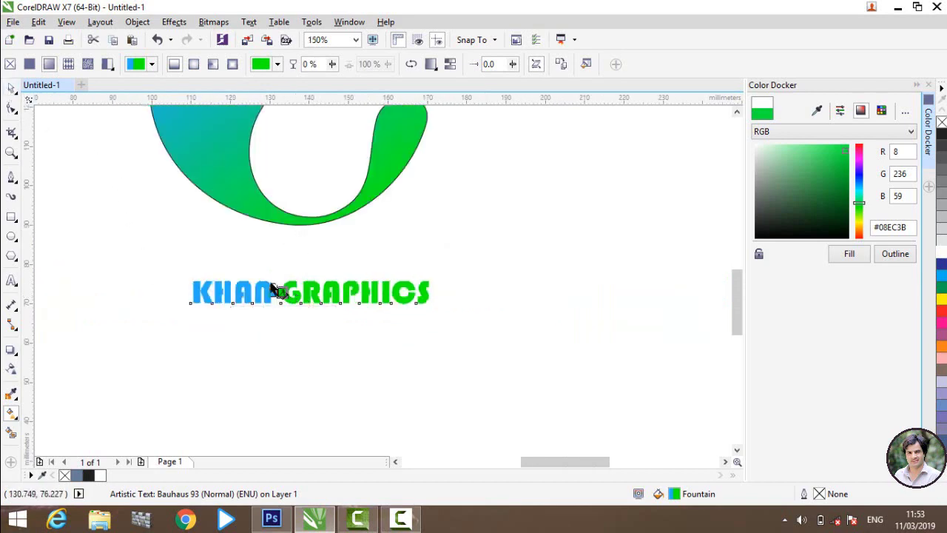
Move the "KHAN GRAPHICS" text up to sit closely beneath the crescent.
{"action": "left_click", "coordinate": [10, 89]}
{"action": "left_click", "coordinate": [151, 217]}
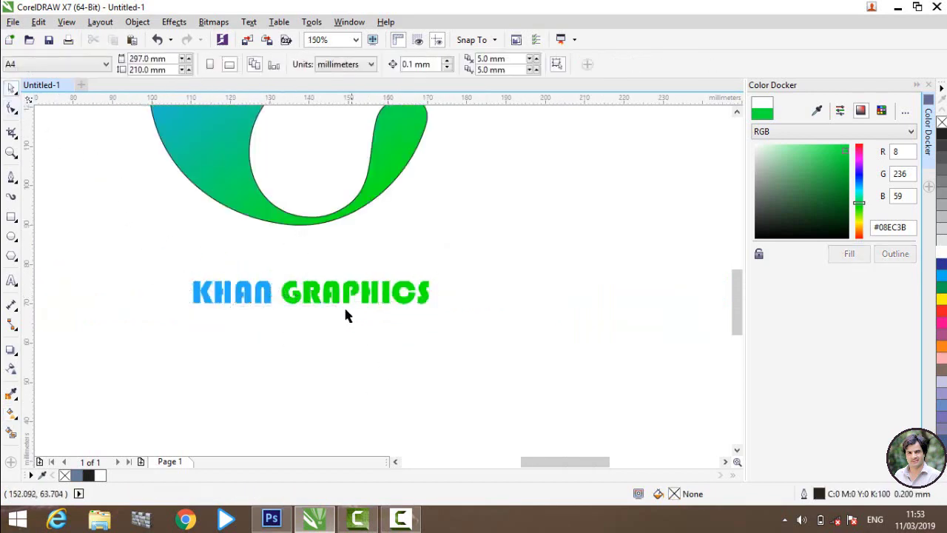
{"action": "left_click_drag", "start_coordinate": [335, 292], "coordinate": [323, 263]}
{"action": "scroll", "coordinate": [338, 296], "scroll_direction": "down", "scroll_amount": 4}
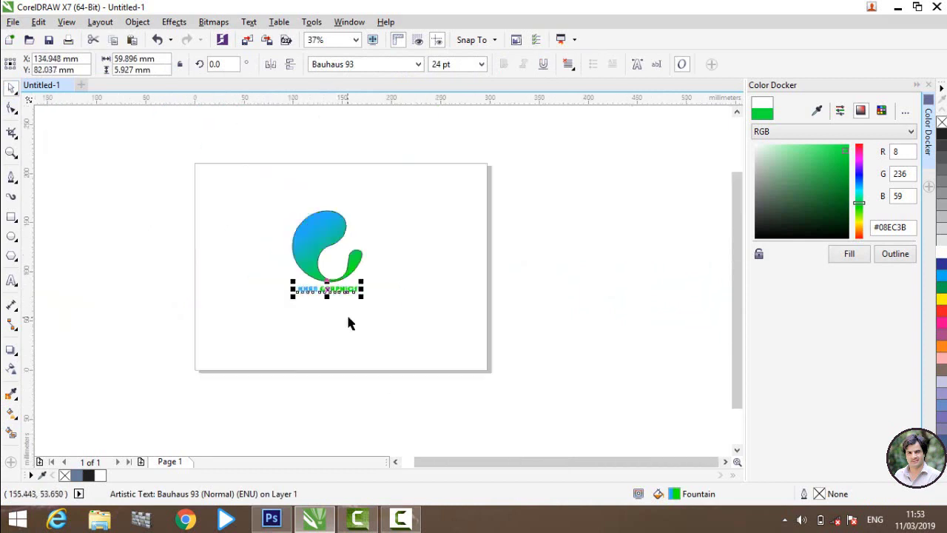
{"action": "left_click", "coordinate": [346, 312]}
Enlarge the "KHAN GRAPHICS" text proportionally to about 100 mm wide beneath the crescent.
{"action": "scroll", "coordinate": [319, 280], "scroll_direction": "up", "scroll_amount": 5}
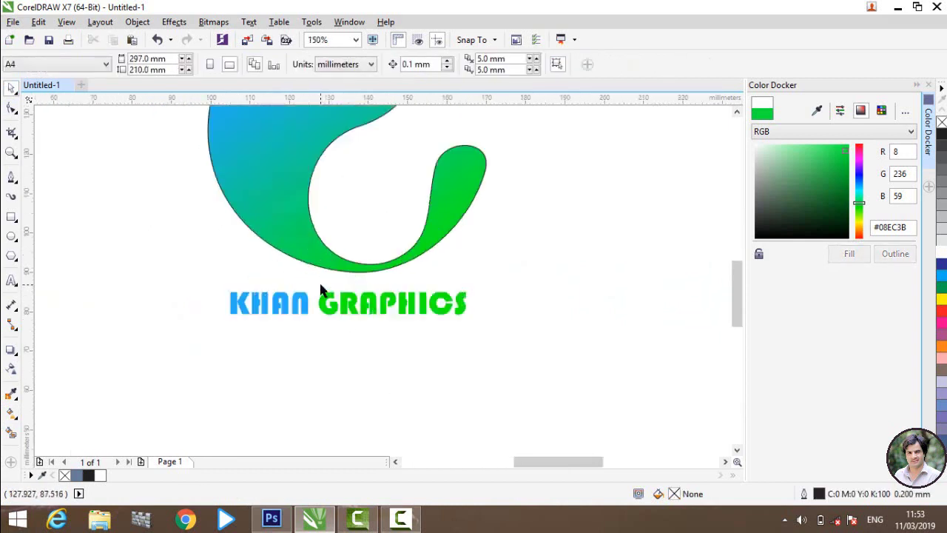
{"action": "left_click", "coordinate": [364, 320]}
{"action": "scroll", "coordinate": [362, 319], "scroll_direction": "down", "scroll_amount": 3}
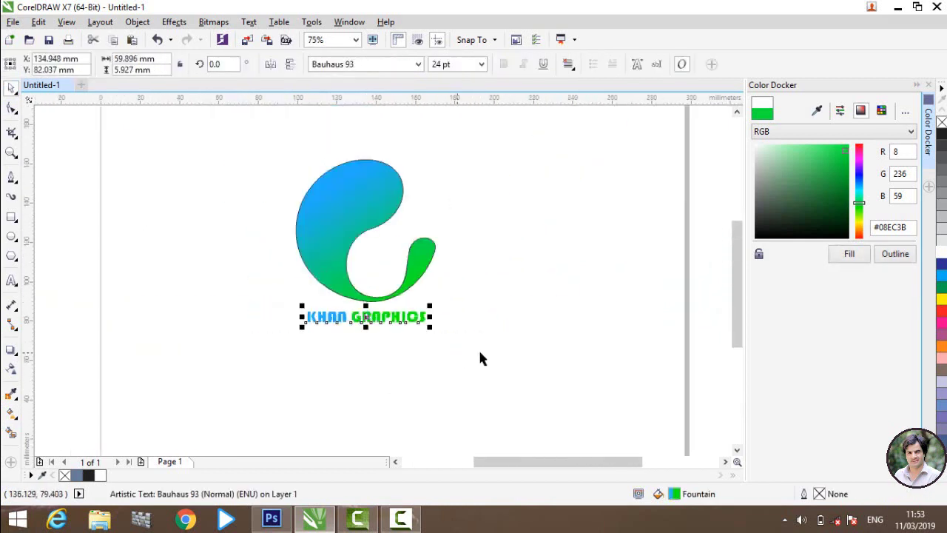
{"action": "left_click_drag", "start_coordinate": [432, 326], "coordinate": [387, 332]}
{"action": "left_click", "coordinate": [499, 347]}
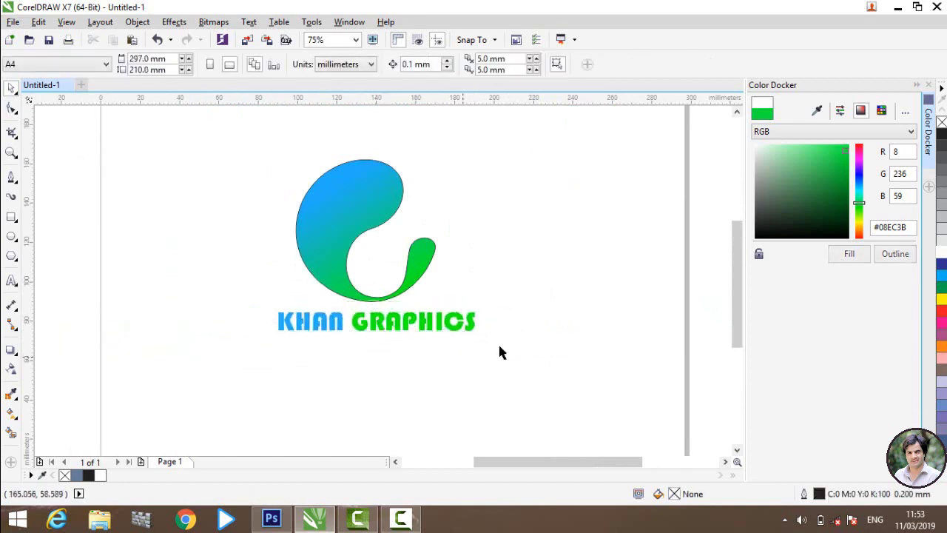
Scale the "KHAN GRAPHICS" text down slightly, keeping its upper-left corner in place, and deselect it.
{"action": "left_click", "coordinate": [472, 332]}
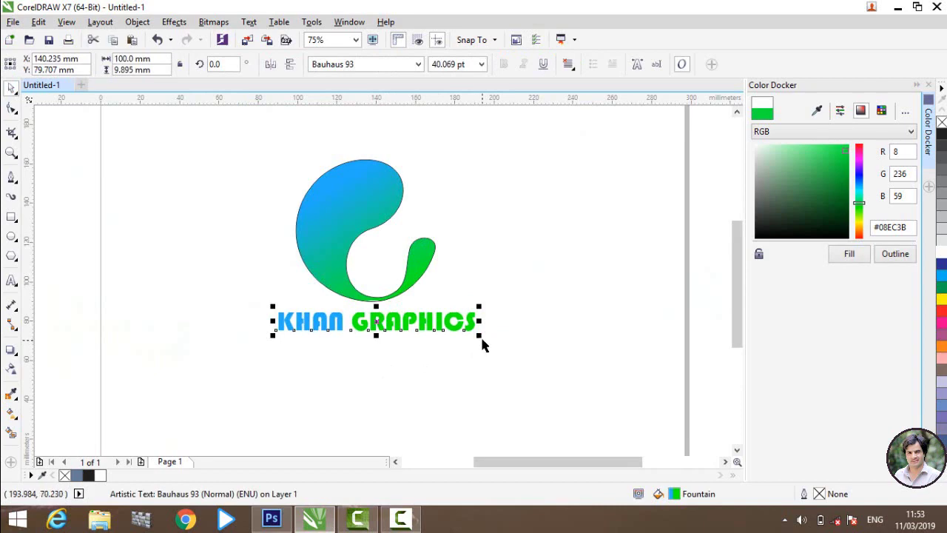
{"action": "left_click_drag", "start_coordinate": [479, 337], "coordinate": [465, 330]}
{"action": "left_click", "coordinate": [456, 358]}
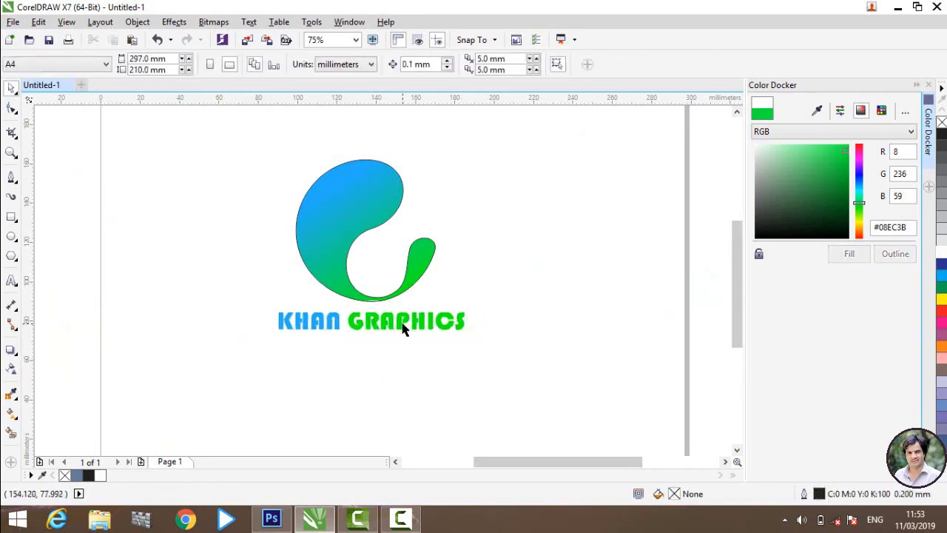
{"action": "left_click", "coordinate": [403, 329]}
{"action": "left_click", "coordinate": [404, 363]}
{"action": "scroll", "coordinate": [386, 300], "scroll_direction": "up", "scroll_amount": 5}
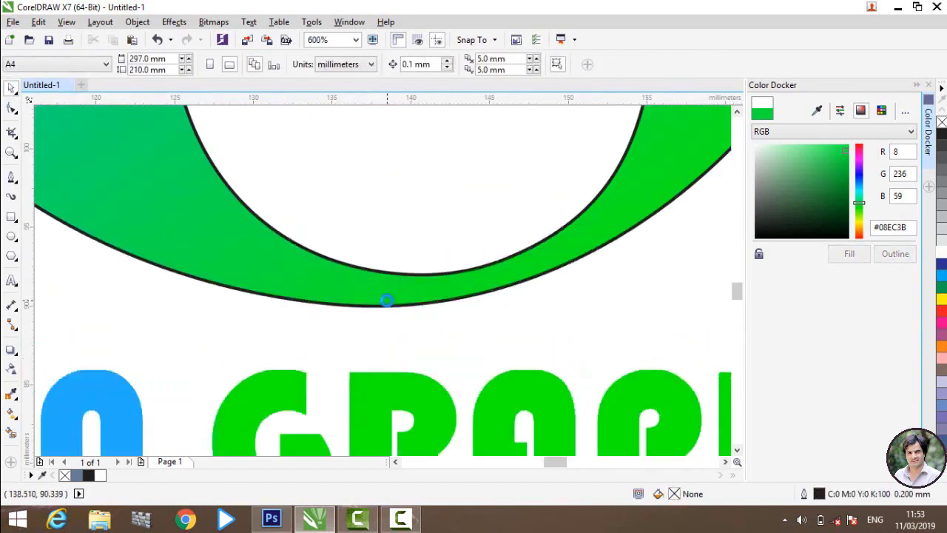
{"action": "scroll", "coordinate": [370, 304], "scroll_direction": "down", "scroll_amount": 7}
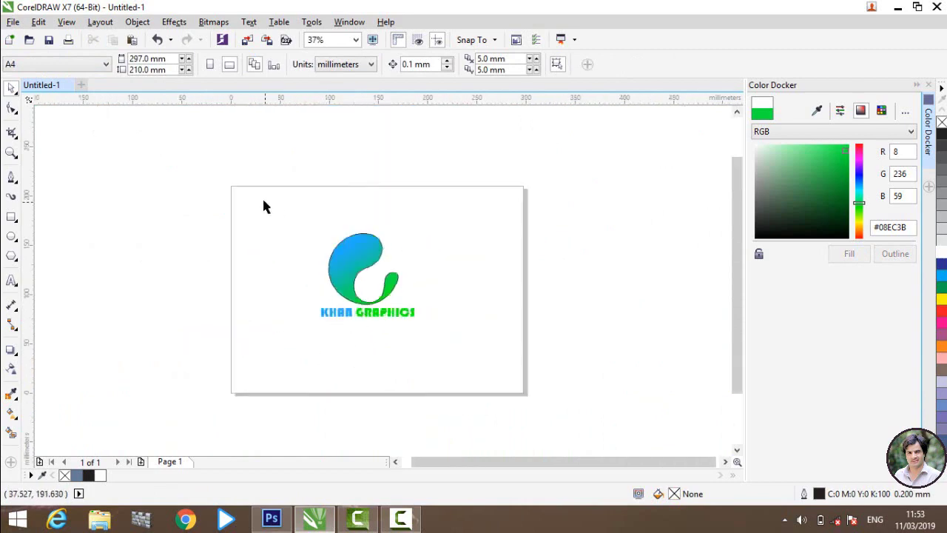
Group the crescent and the "KHAN GRAPHICS" text, move the group about 11 mm to the left, and deselect it.
{"action": "left_click_drag", "start_coordinate": [263, 206], "coordinate": [513, 398]}
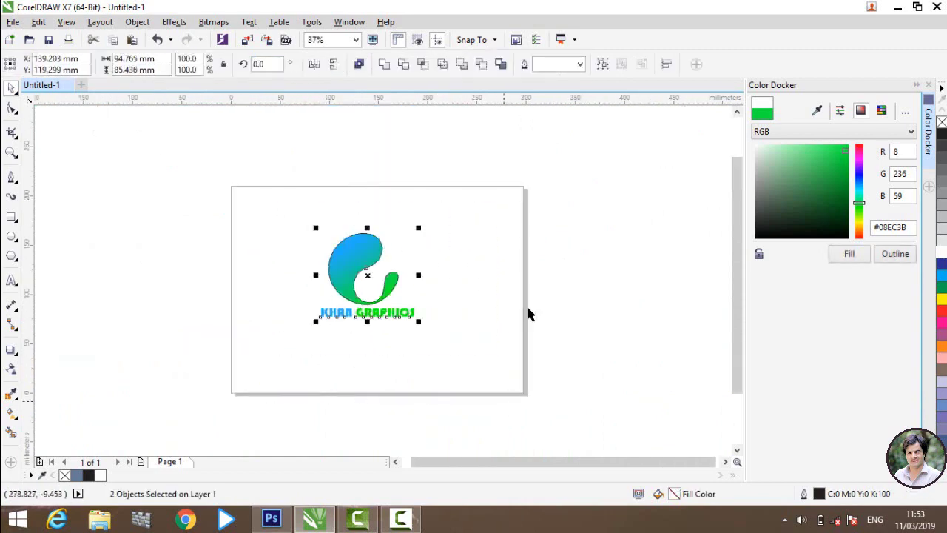
{"action": "left_click", "coordinate": [602, 64]}
{"action": "mouse_move", "coordinate": [364, 275]}
{"action": "left_mouse_down"}
{"action": "mouse_move", "coordinate": [345, 260]}
{"action": "mouse_move", "coordinate": [352, 273]}
{"action": "left_mouse_up"}
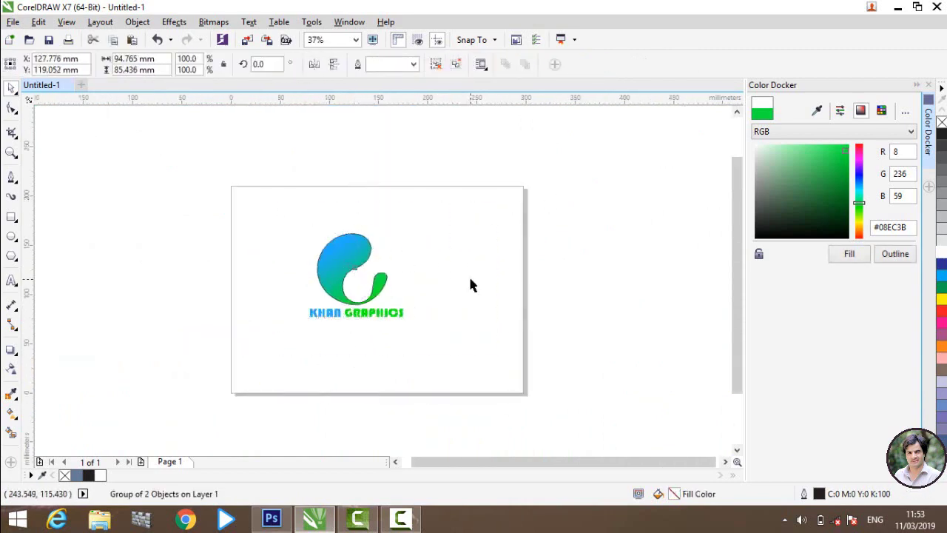
{"action": "left_click", "coordinate": [471, 281]}
Export only the grouped logo to the Desktop as Untitled-1 in PNG format with a transparent background, replacing the existing file.
{"action": "left_click", "coordinate": [339, 271]}
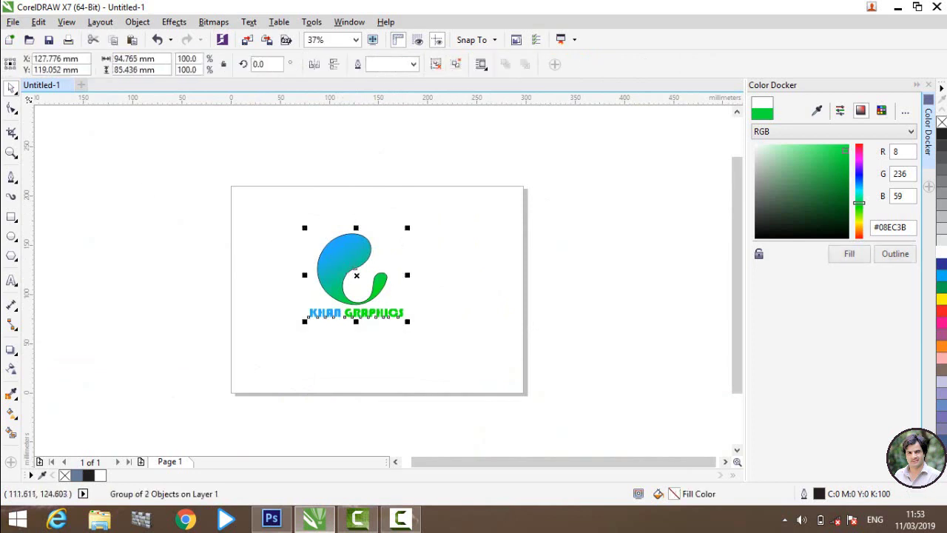
{"action": "left_click", "coordinate": [13, 22]}
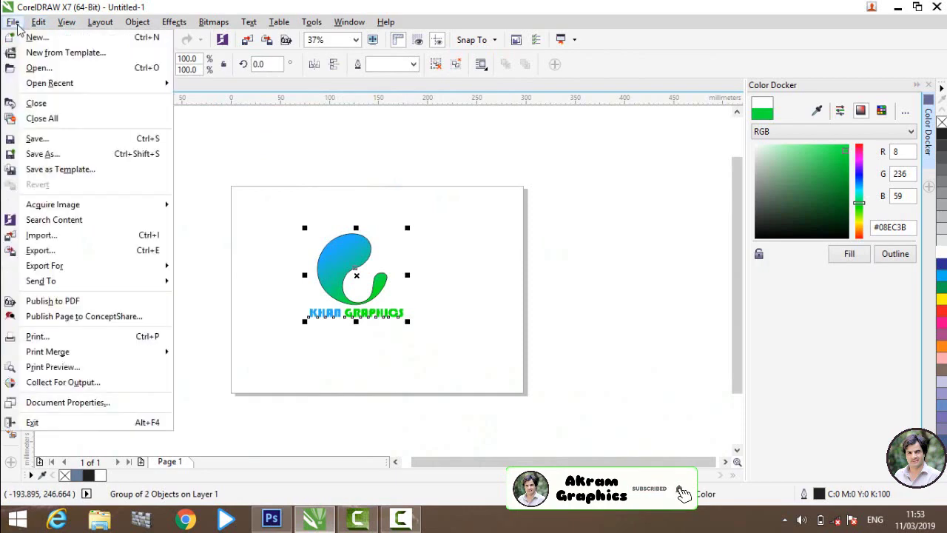
{"action": "left_click", "coordinate": [48, 252]}
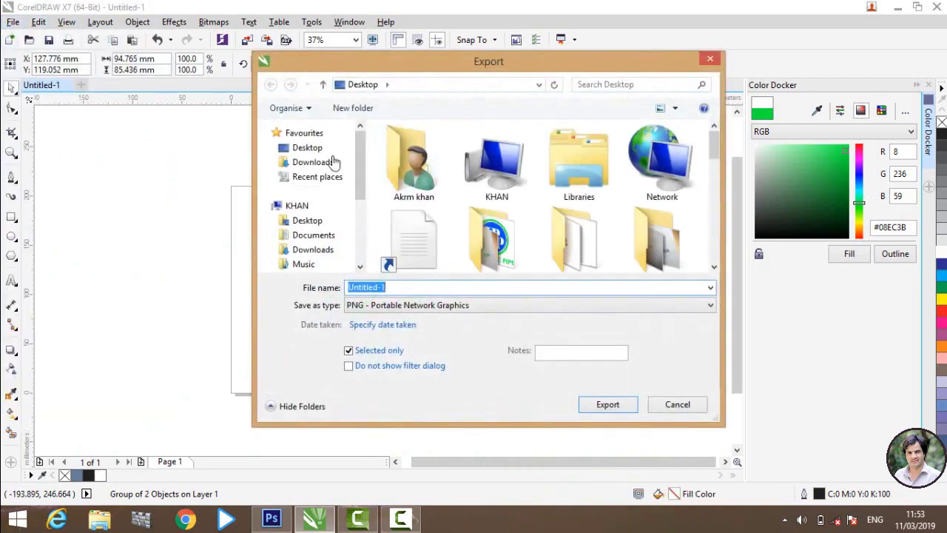
{"action": "left_click", "coordinate": [309, 151]}
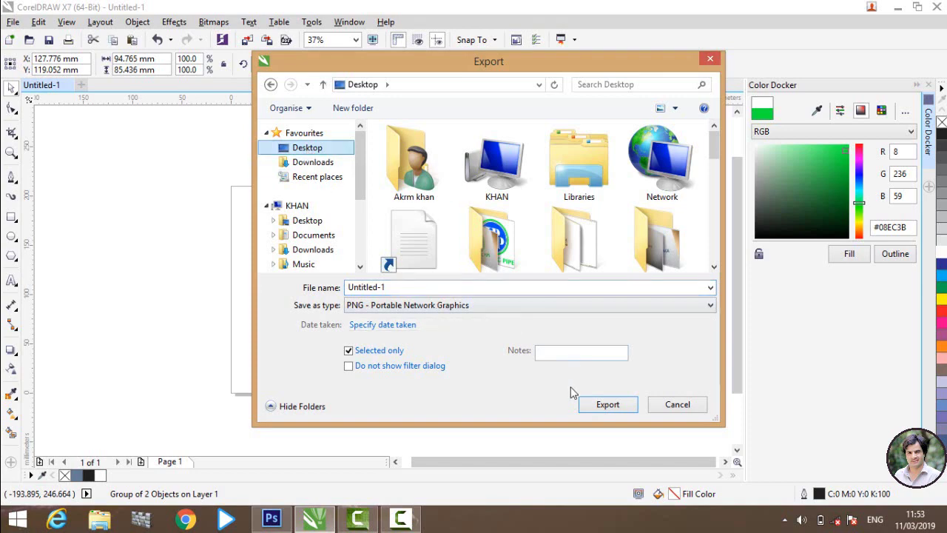
{"action": "left_click", "coordinate": [607, 405]}
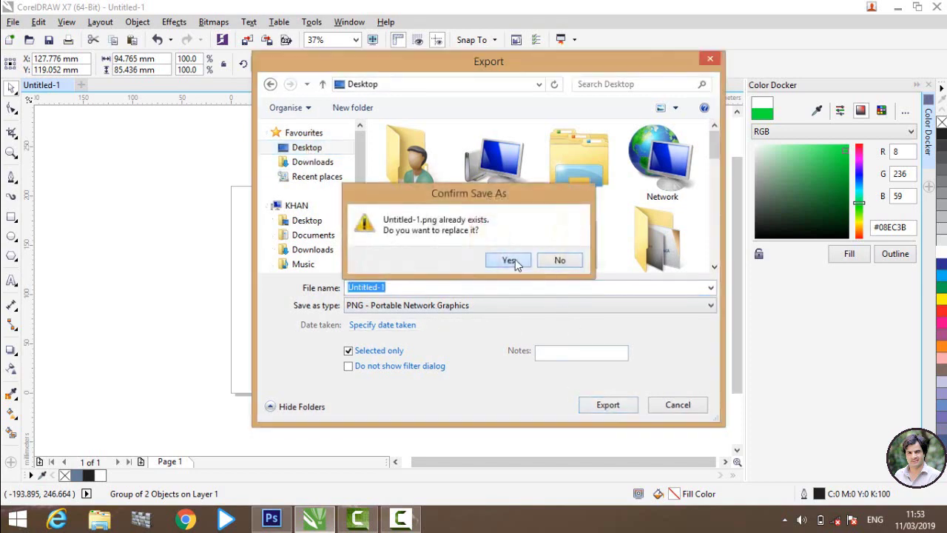
{"action": "left_click", "coordinate": [515, 259]}
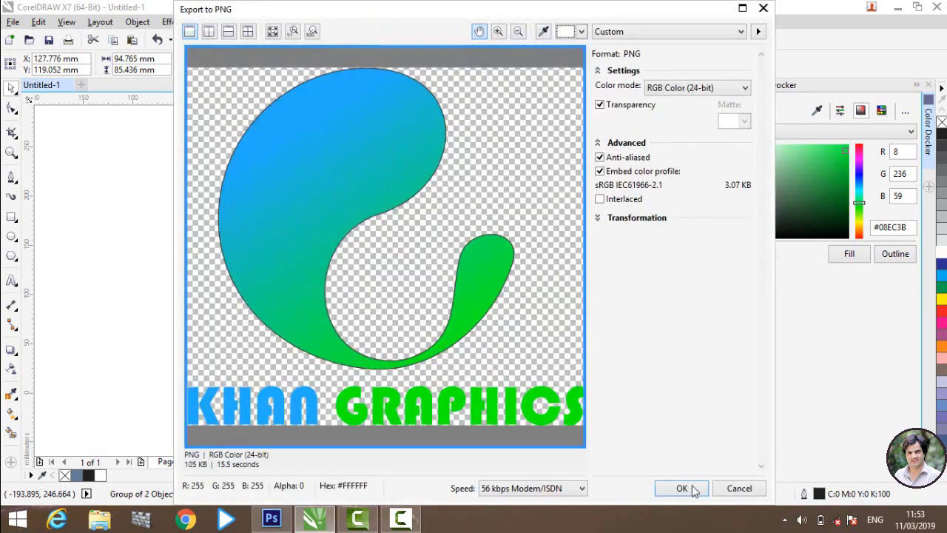
{"action": "left_click", "coordinate": [681, 488]}
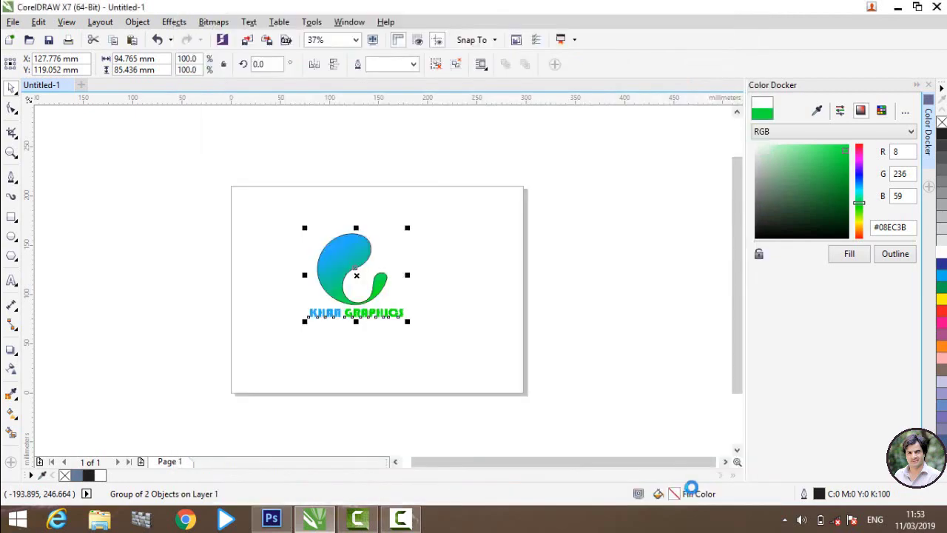
Open "01 Logo Mockup - by PuneDesign" in Photoshop from the "Logo Mockups - Paper Edition" folder in the desktop's Mockups Files.
{"action": "left_click", "coordinate": [898, 7]}
{"action": "left_click", "coordinate": [272, 518]}
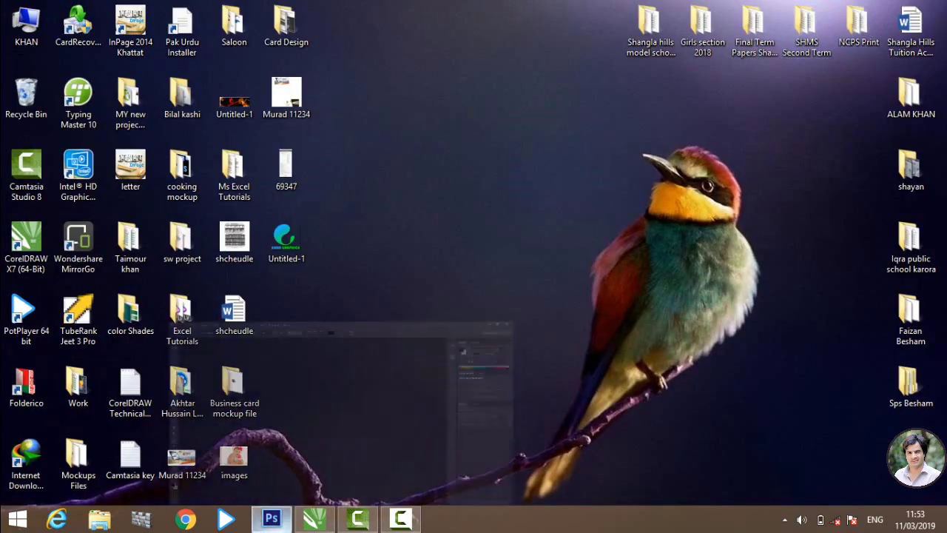
{"action": "left_click", "coordinate": [272, 518]}
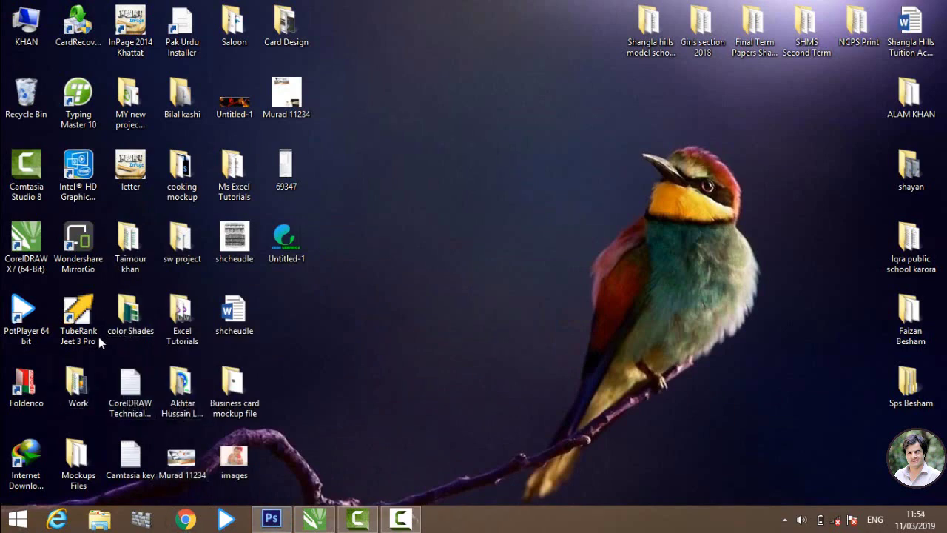
{"action": "double_click", "coordinate": [73, 471]}
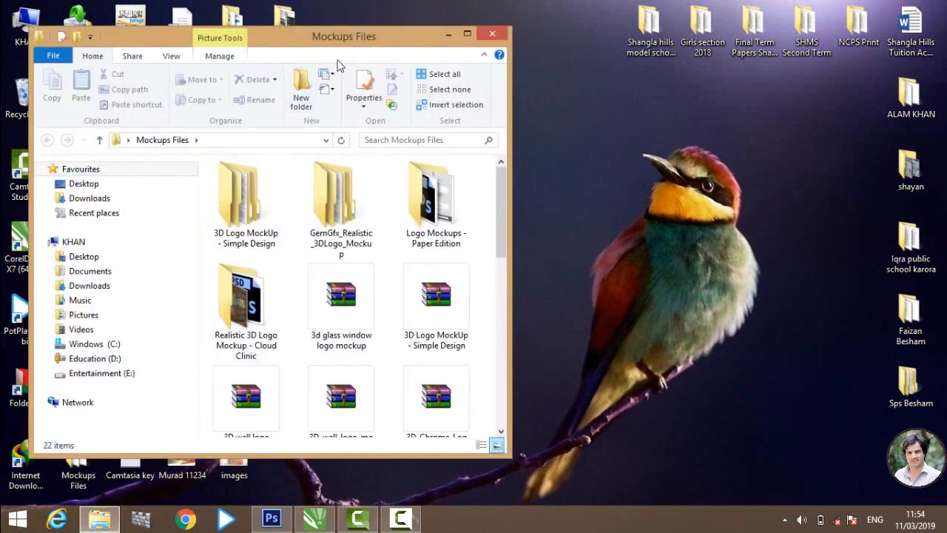
{"action": "double_click", "coordinate": [274, 42]}
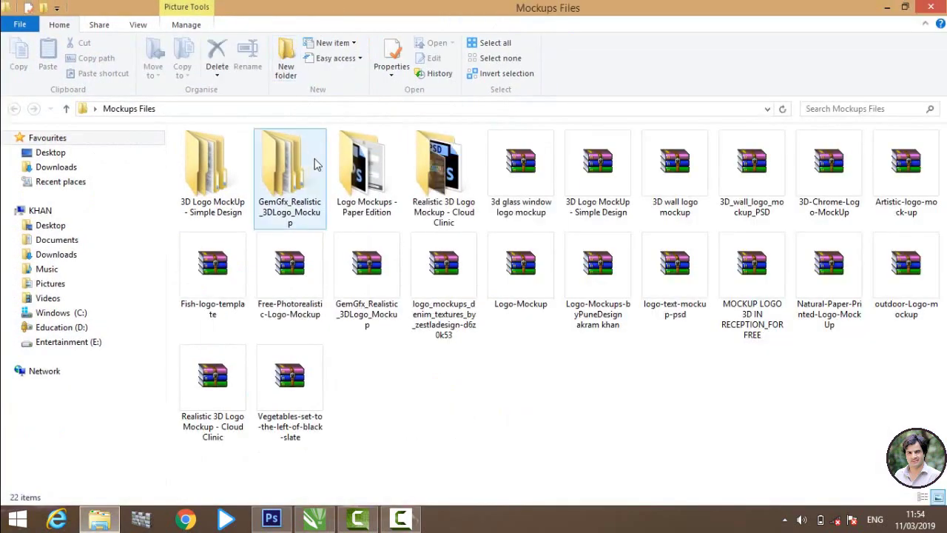
{"action": "double_click", "coordinate": [367, 167]}
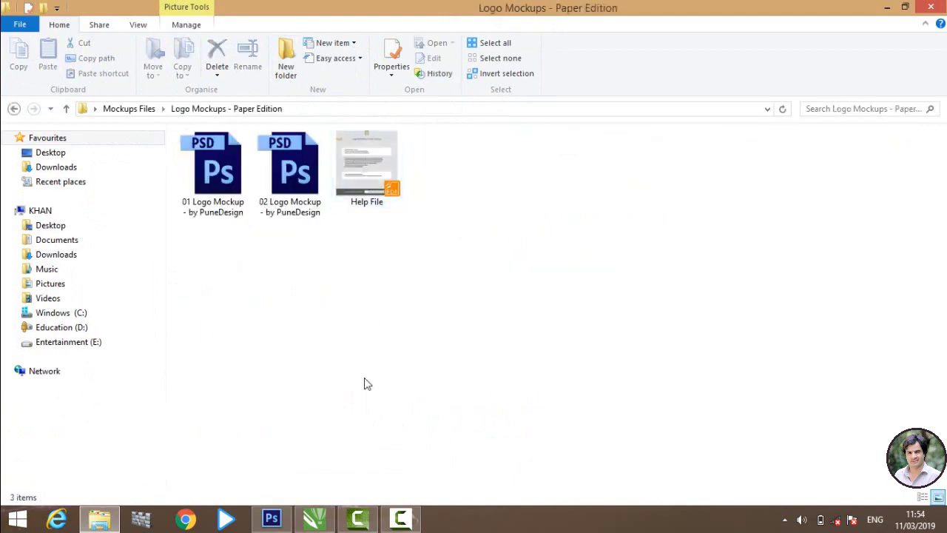
{"action": "left_click_drag", "start_coordinate": [238, 201], "coordinate": [282, 249]}
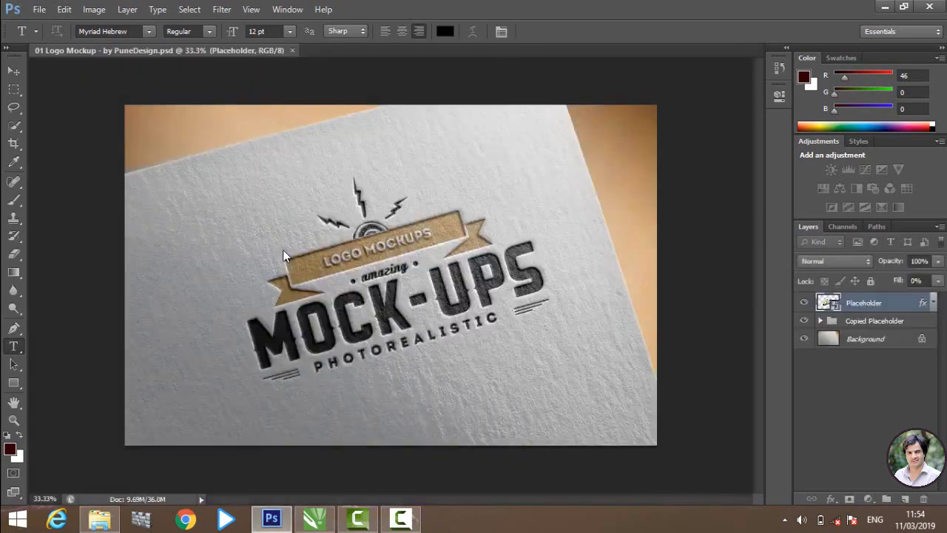
Open the Placeholder smart object's contents and place the exported Untitled-1 logo from the desktop into them.
{"action": "double_click", "coordinate": [825, 303]}
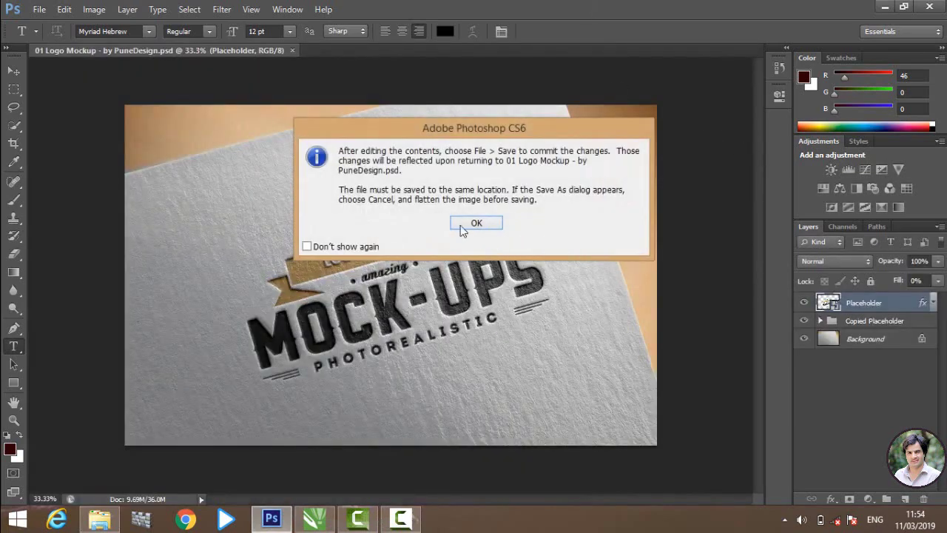
{"action": "left_click", "coordinate": [475, 223]}
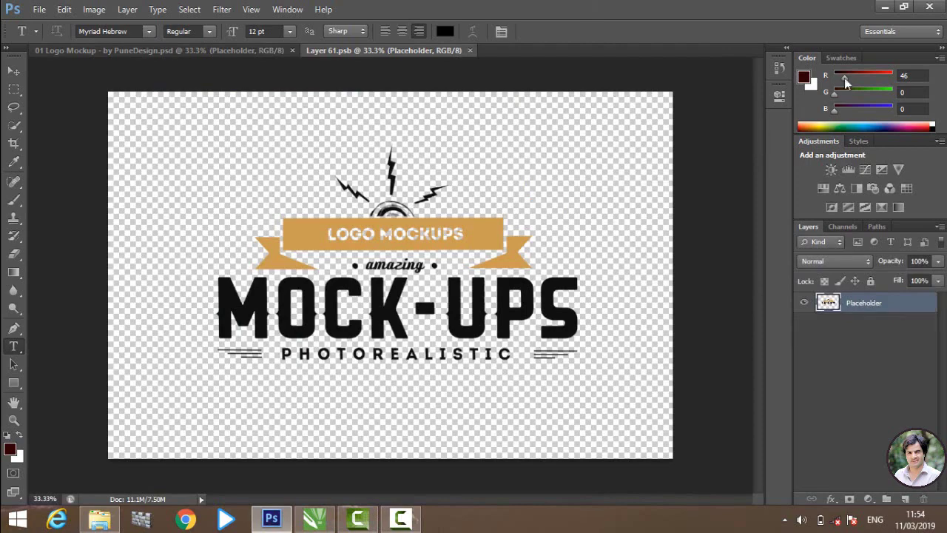
{"action": "left_click", "coordinate": [885, 7]}
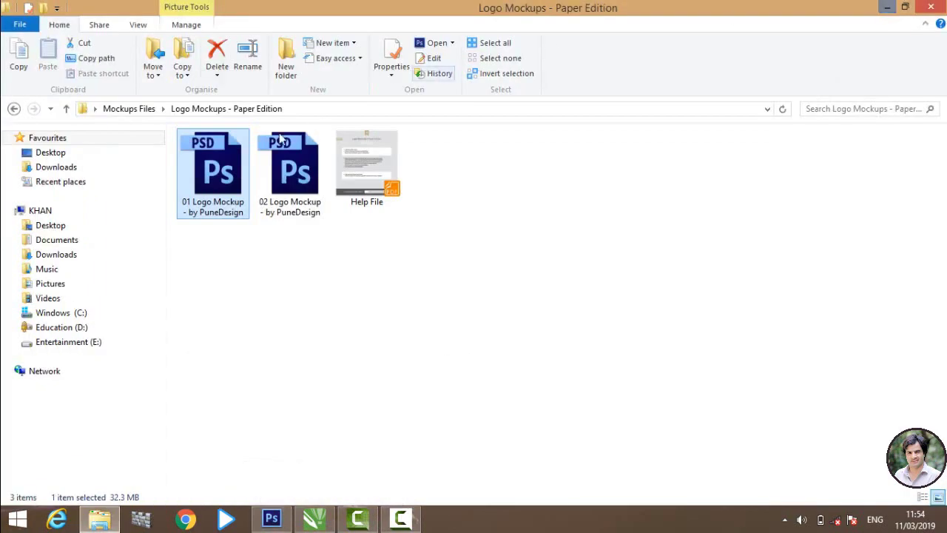
{"action": "left_click", "coordinate": [889, 7]}
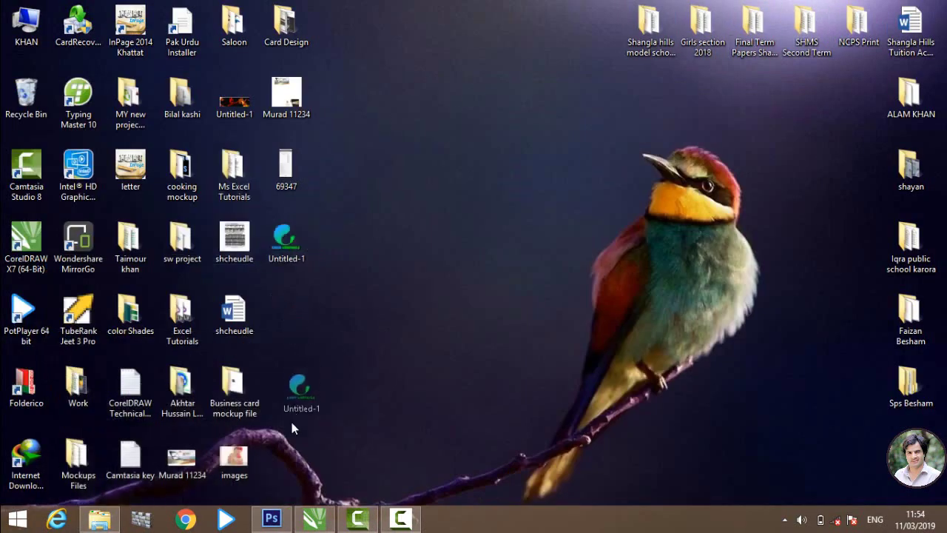
{"action": "left_click", "coordinate": [280, 518]}
{"action": "left_click_drag", "start_coordinate": [289, 470], "coordinate": [306, 180]}
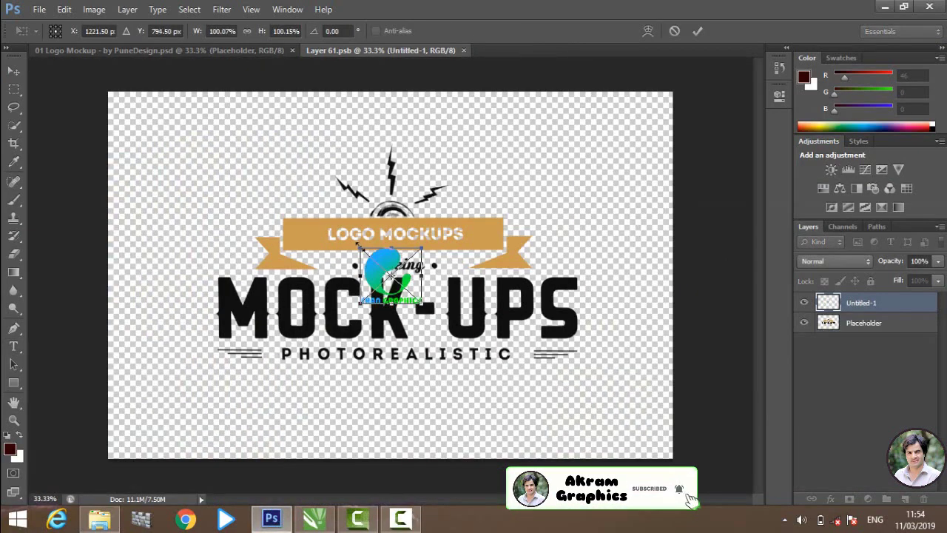
Enlarge the placed logo to about 555% width and 552% height so it covers the mockup artwork, and commit the transformation.
{"action": "left_click_drag", "start_coordinate": [362, 245], "coordinate": [222, 111]}
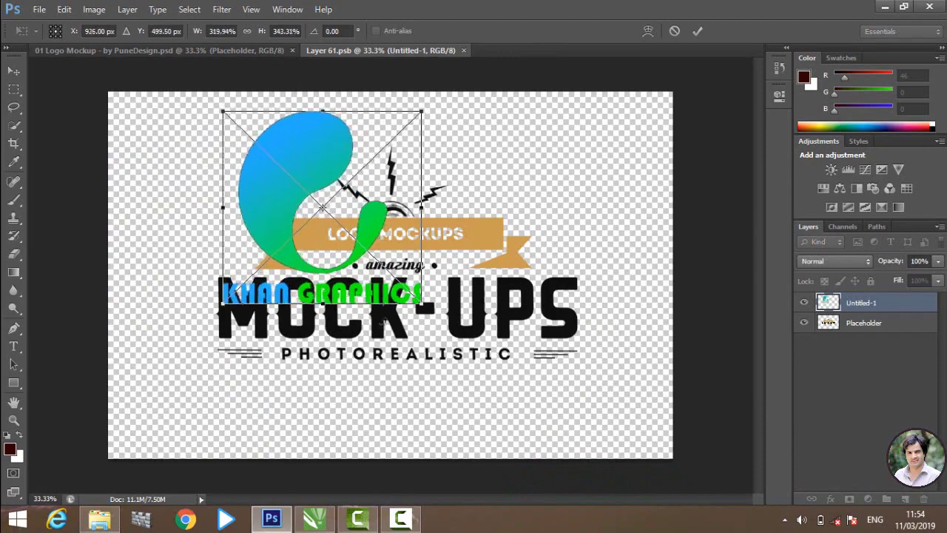
{"action": "left_click_drag", "start_coordinate": [423, 305], "coordinate": [569, 423]}
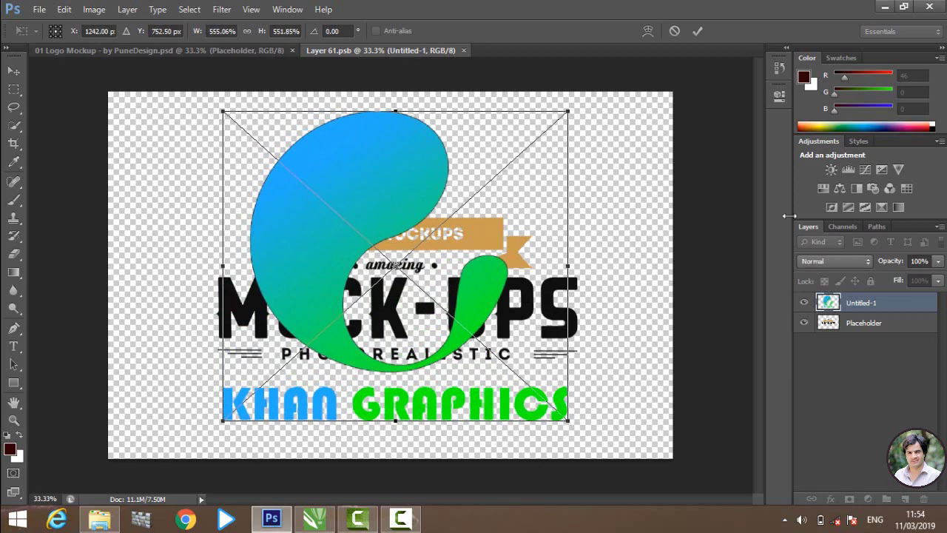
{"action": "left_click", "coordinate": [696, 32]}
Delete the Placeholder layer with the original mockup artwork from the smart object's contents.
{"action": "left_click", "coordinate": [829, 327]}
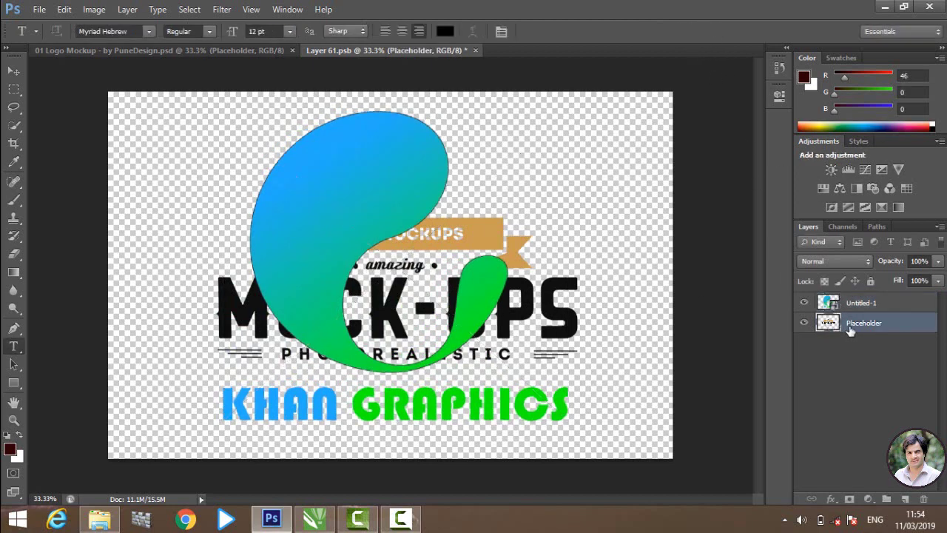
{"action": "right_click", "coordinate": [851, 325]}
{"action": "left_click", "coordinate": [733, 90]}
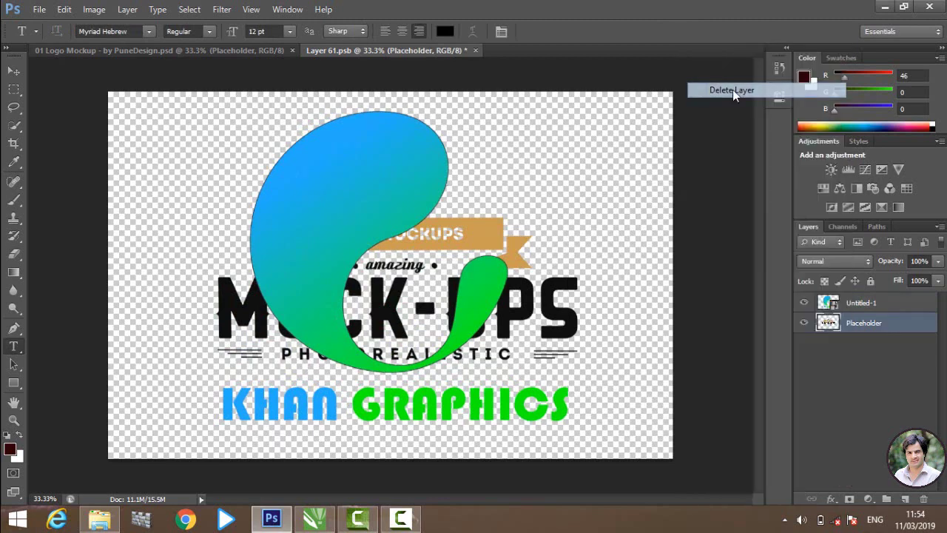
{"action": "left_click", "coordinate": [368, 188]}
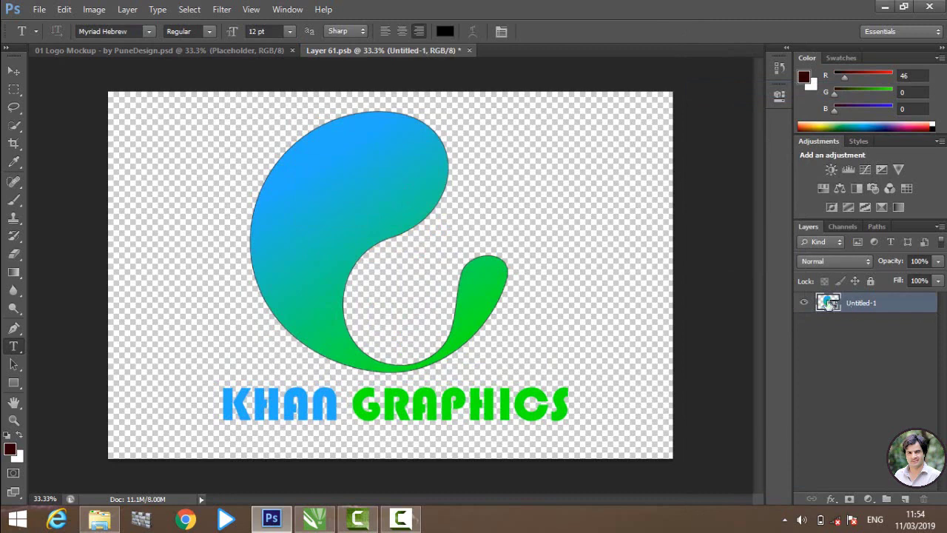
Move the logo up slightly on the canvas, and close Layer 61.psb with its changes saved to update the mockup.
{"action": "left_click", "coordinate": [13, 70]}
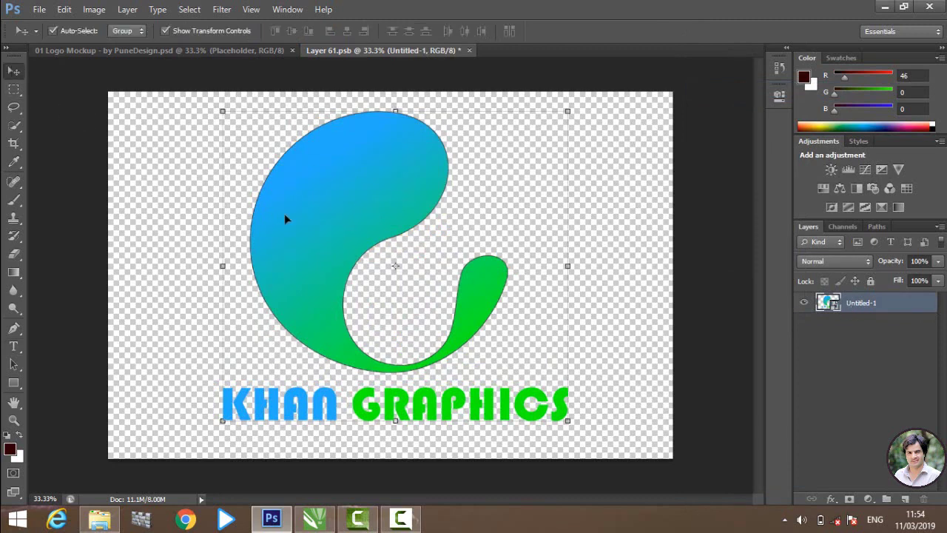
{"action": "left_click_drag", "start_coordinate": [294, 211], "coordinate": [294, 211]}
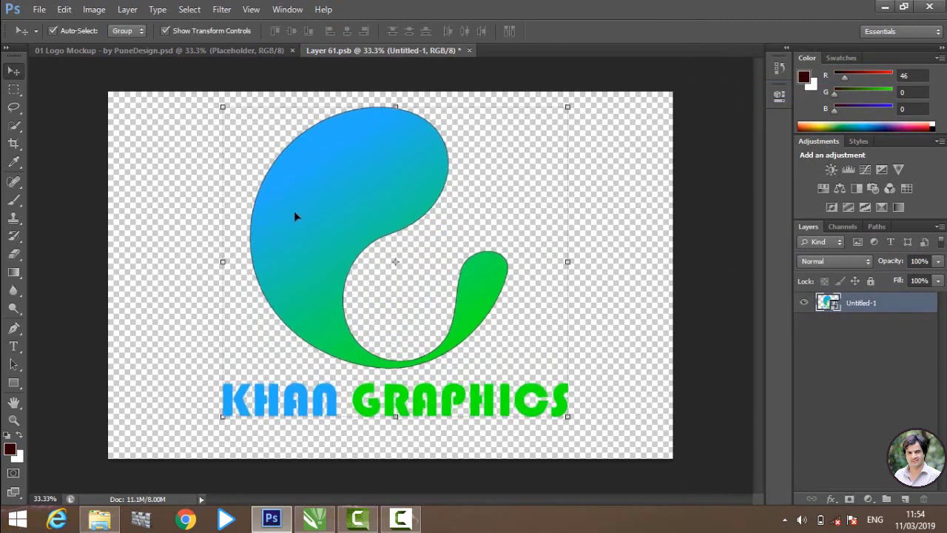
{"action": "left_click", "coordinate": [468, 50]}
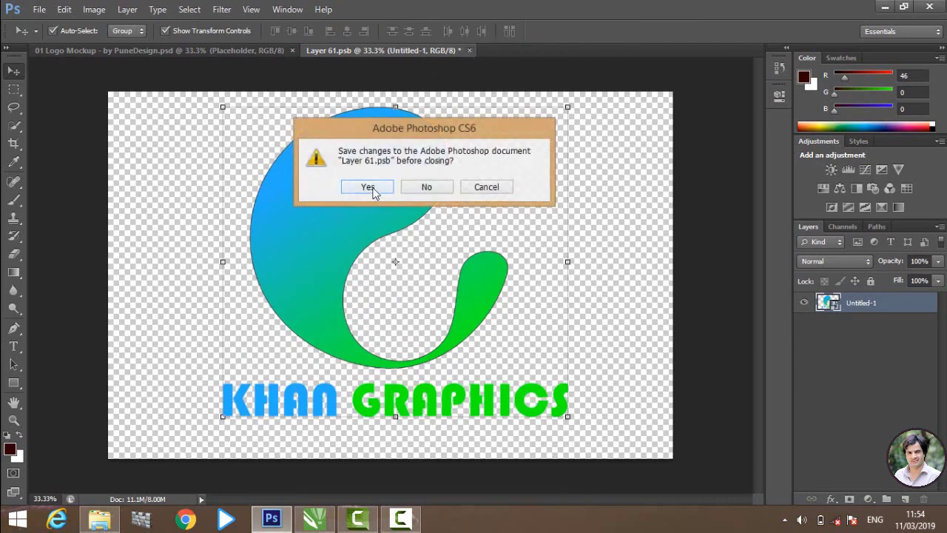
{"action": "left_click", "coordinate": [369, 187]}
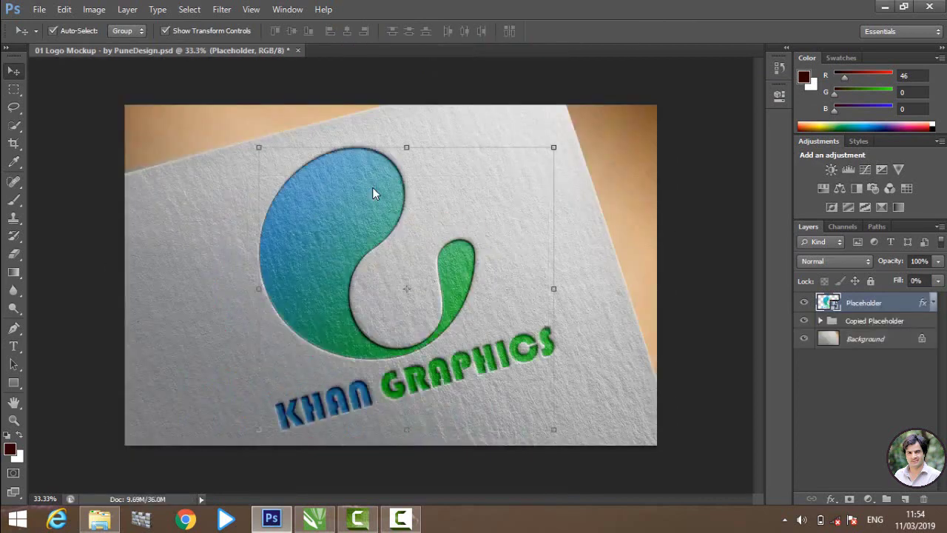